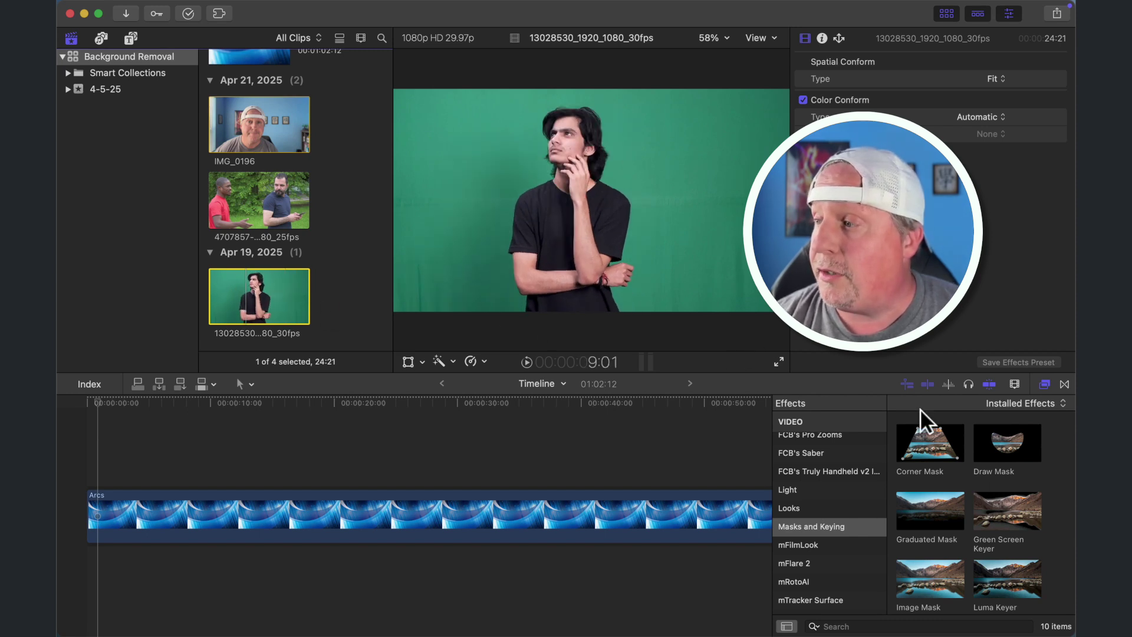
# Step: Connect the 13028530 green-screen clip above the Arcs background at the very start of the timeline
pyautogui.click(1013, 522)
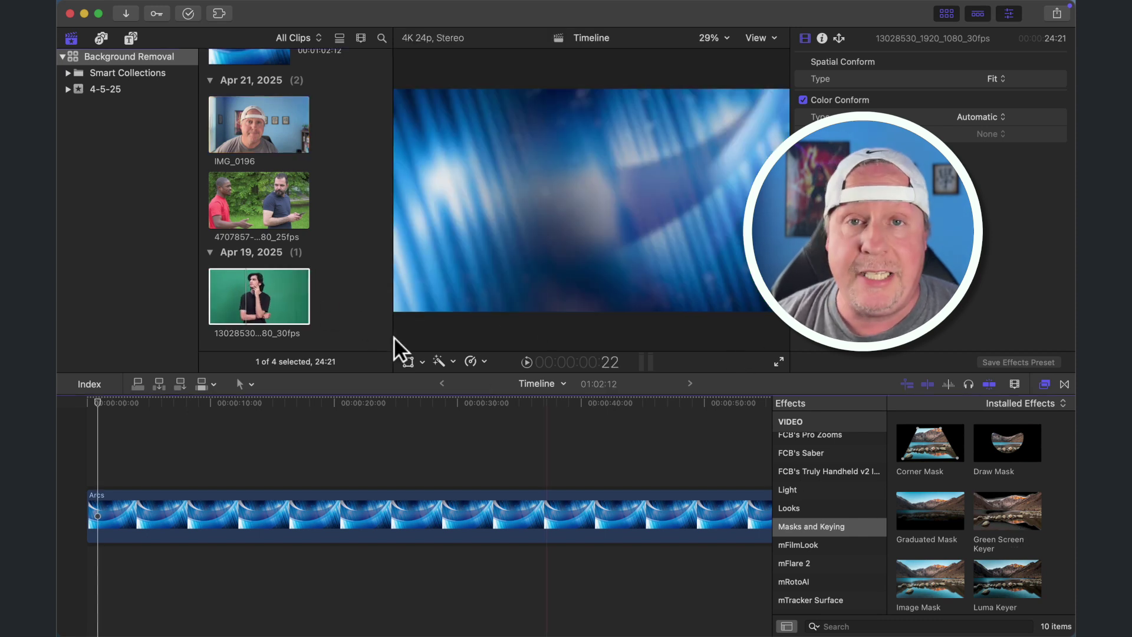
pyautogui.click(284, 302)
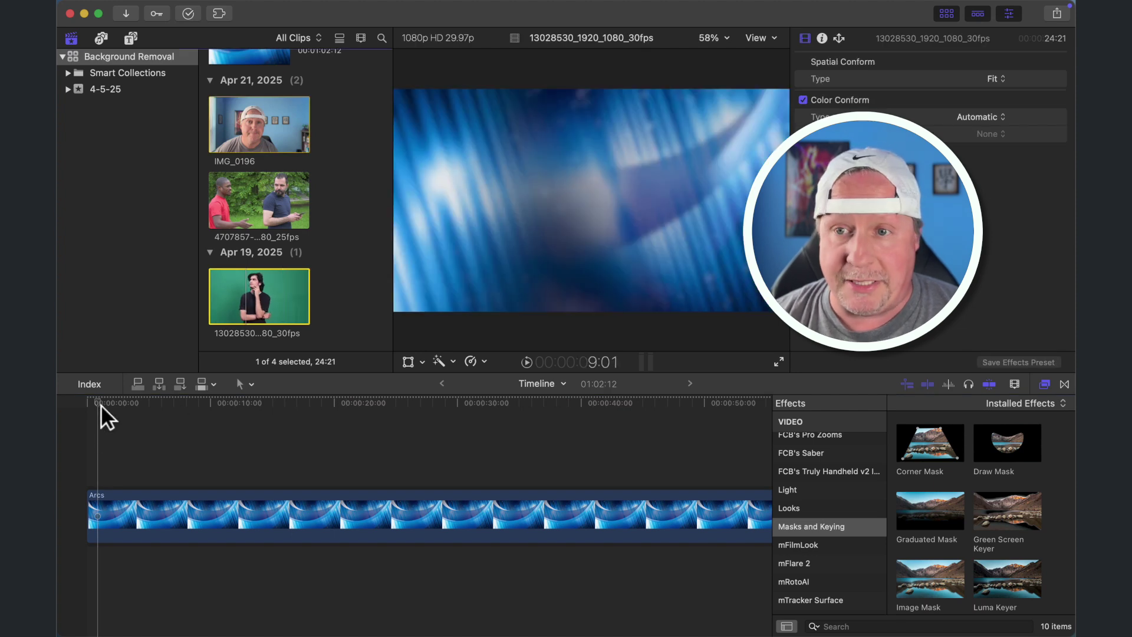
pyautogui.click(73, 402)
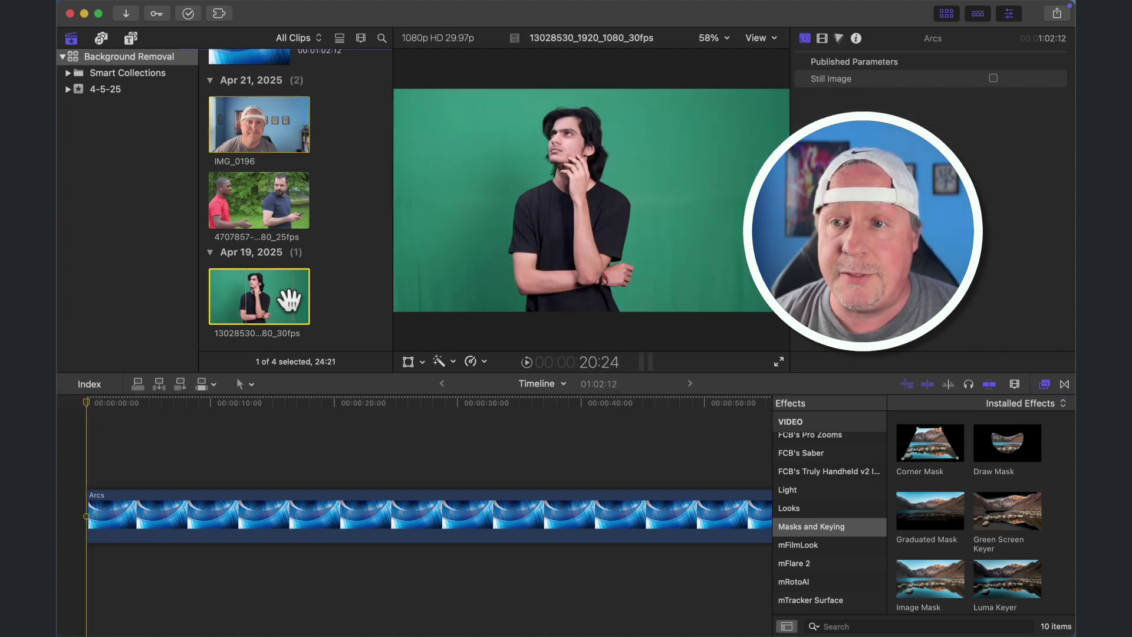
pyautogui.click(288, 298)
pyautogui.press('q')
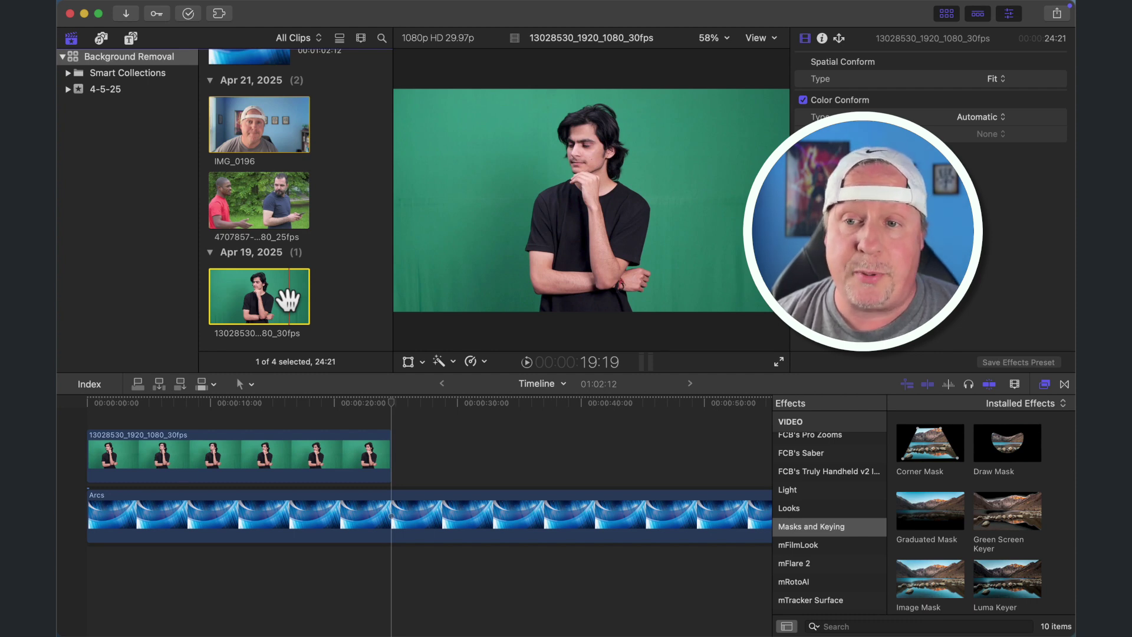
# Step: Apply the Green Screen Keyer effect to the connected green-screen clip of the man in the timeline
pyautogui.click(395, 420)
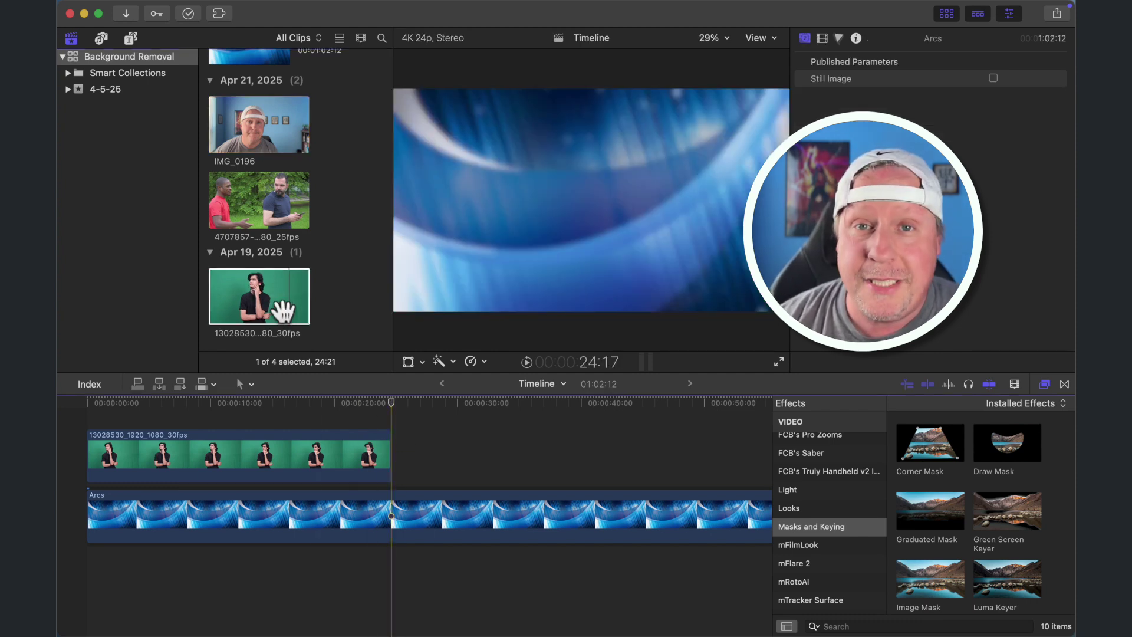
pyautogui.click(283, 311)
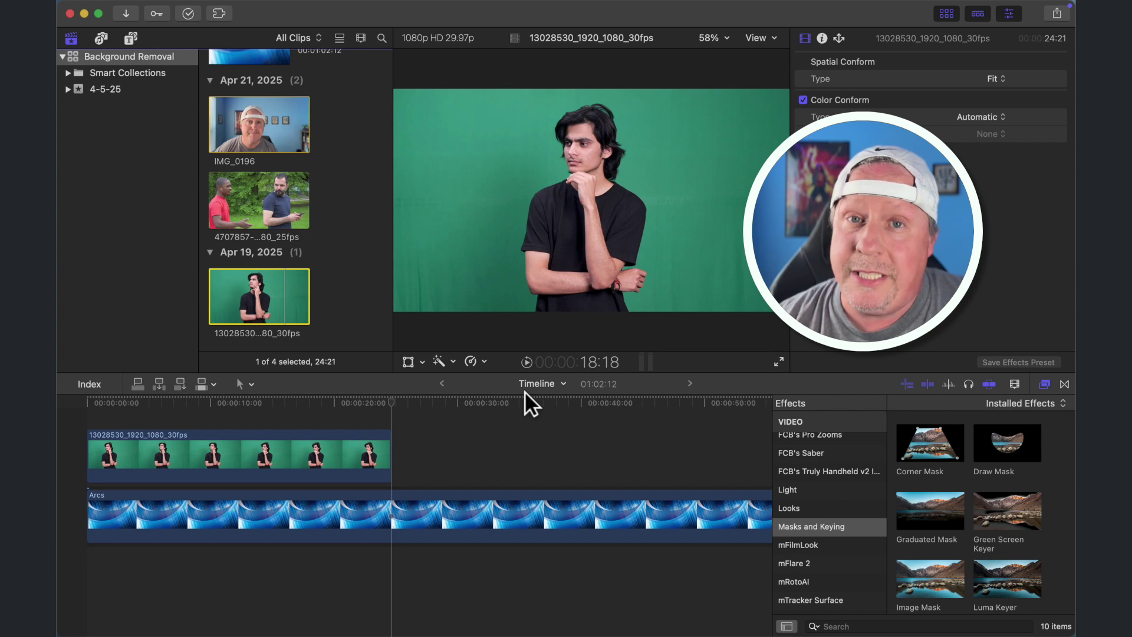
pyautogui.click(532, 437)
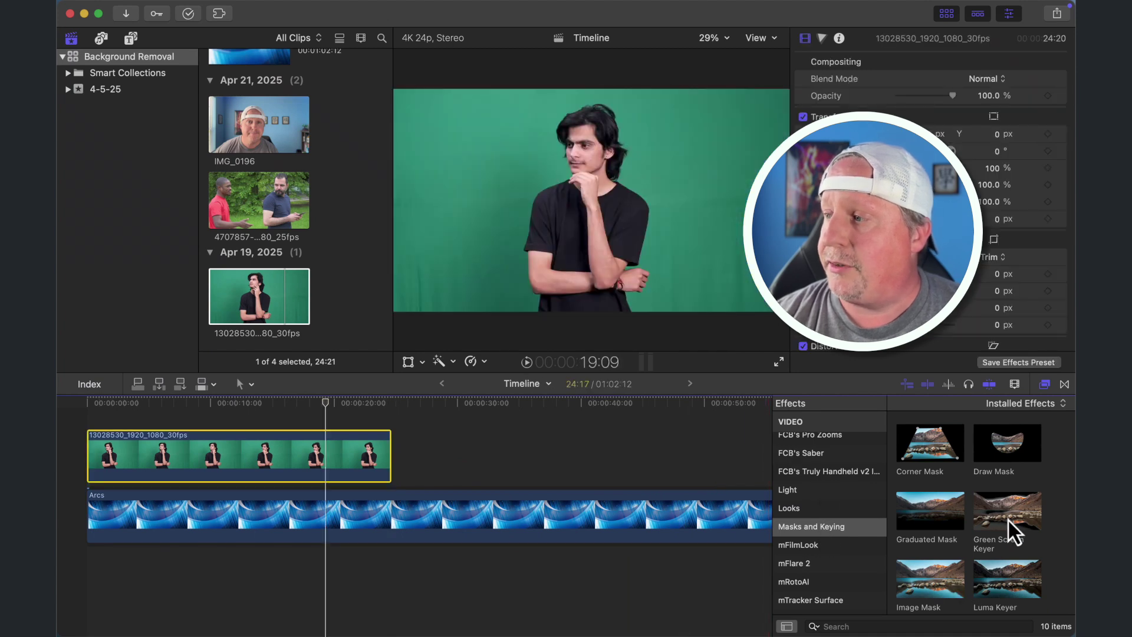
pyautogui.click(1007, 517)
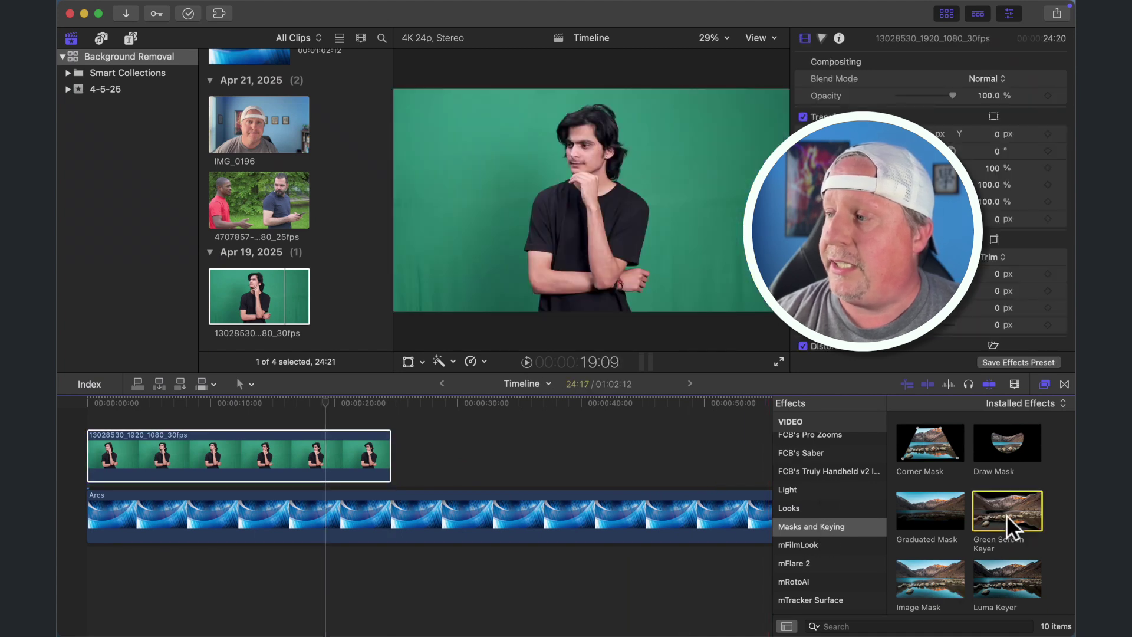
pyautogui.moveTo(1008, 504); pyautogui.dragTo(292, 440)
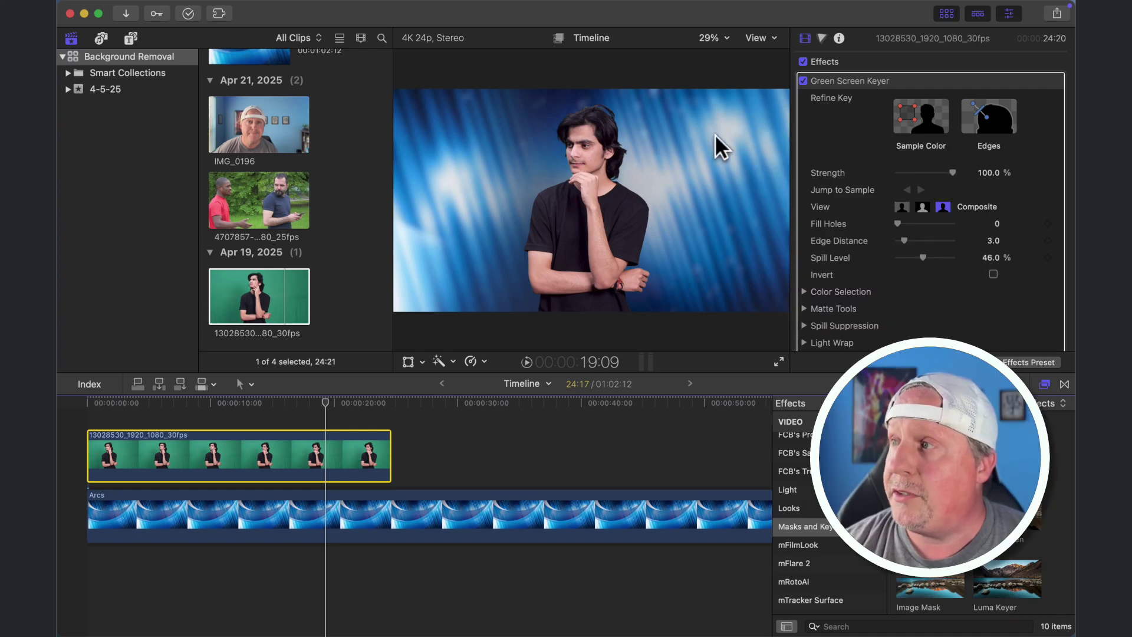
# Step: Sample a tall strip of the backdrop beside the man for the keyer and inspect its Color Selection controls
pyautogui.click(915, 118)
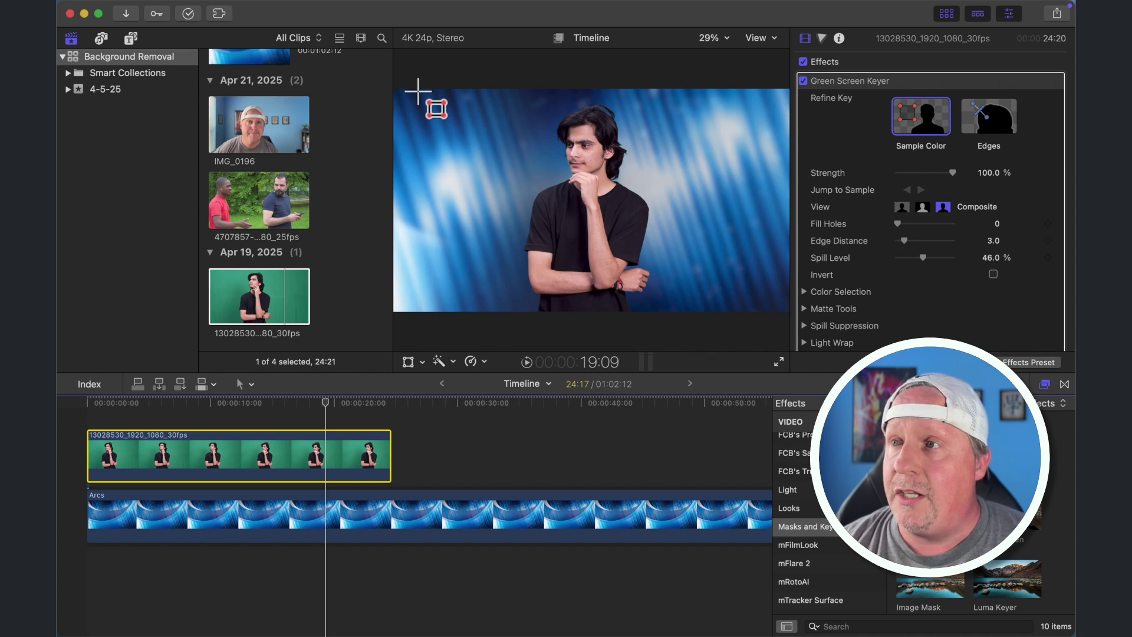
pyautogui.moveTo(418, 91); pyautogui.dragTo(479, 311)
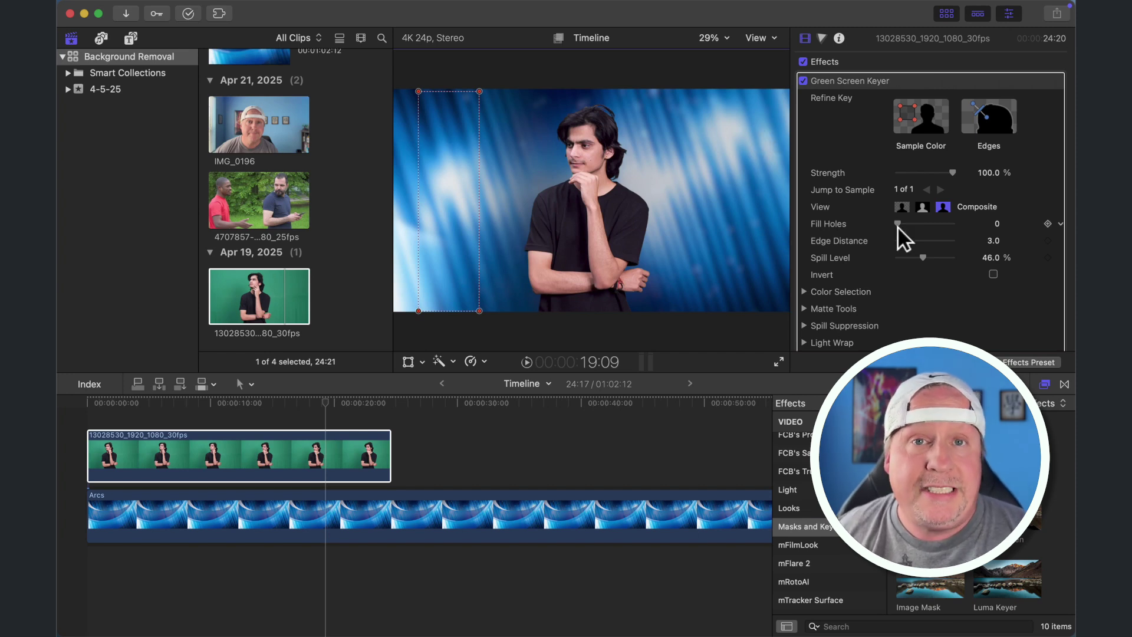
pyautogui.click(804, 291)
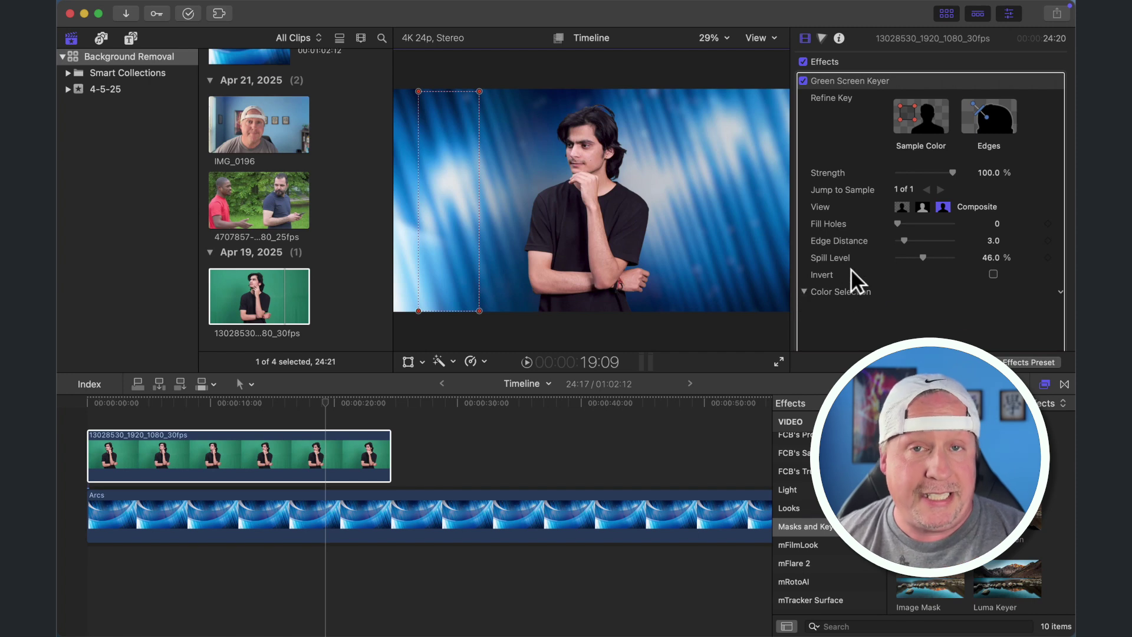
pyautogui.scroll(-5, 854, 267)
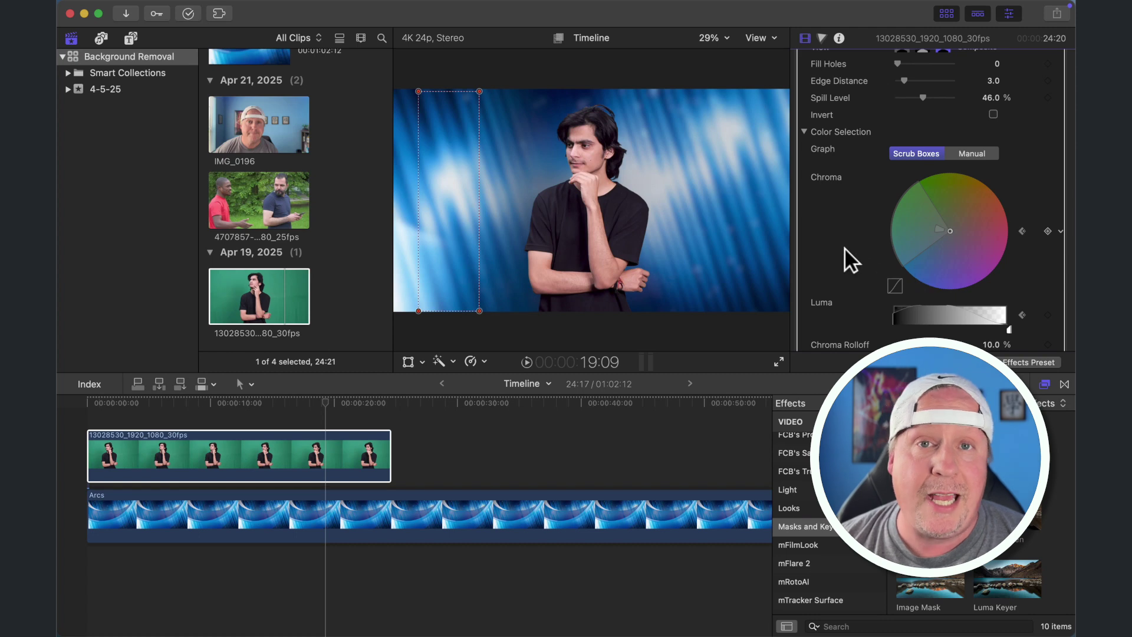
pyautogui.scroll(5, 845, 248)
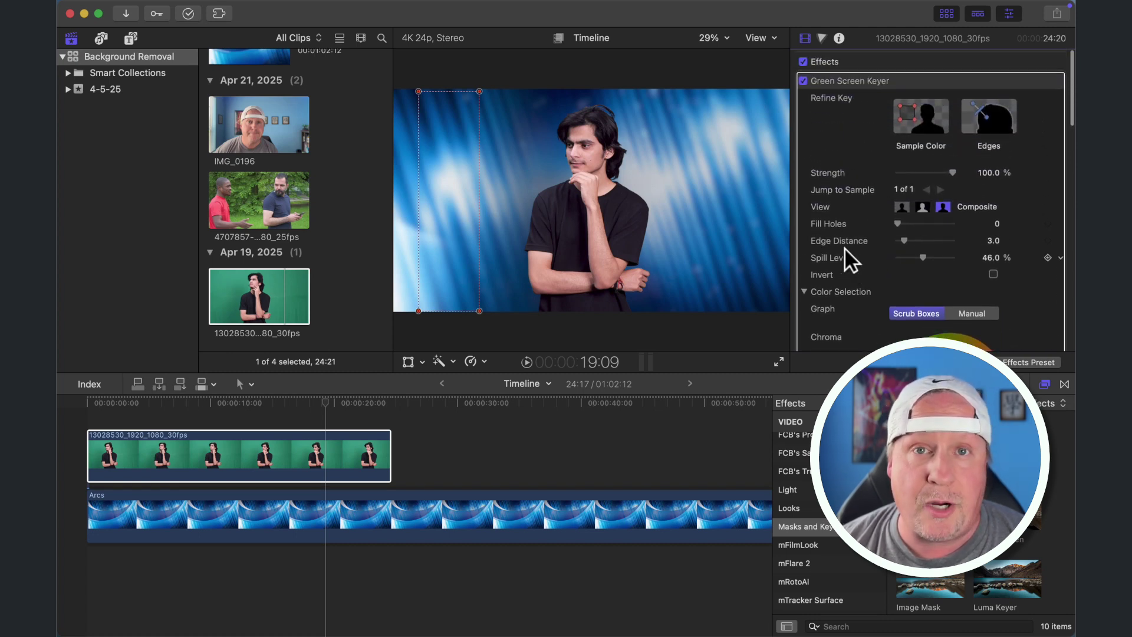
pyautogui.click(804, 289)
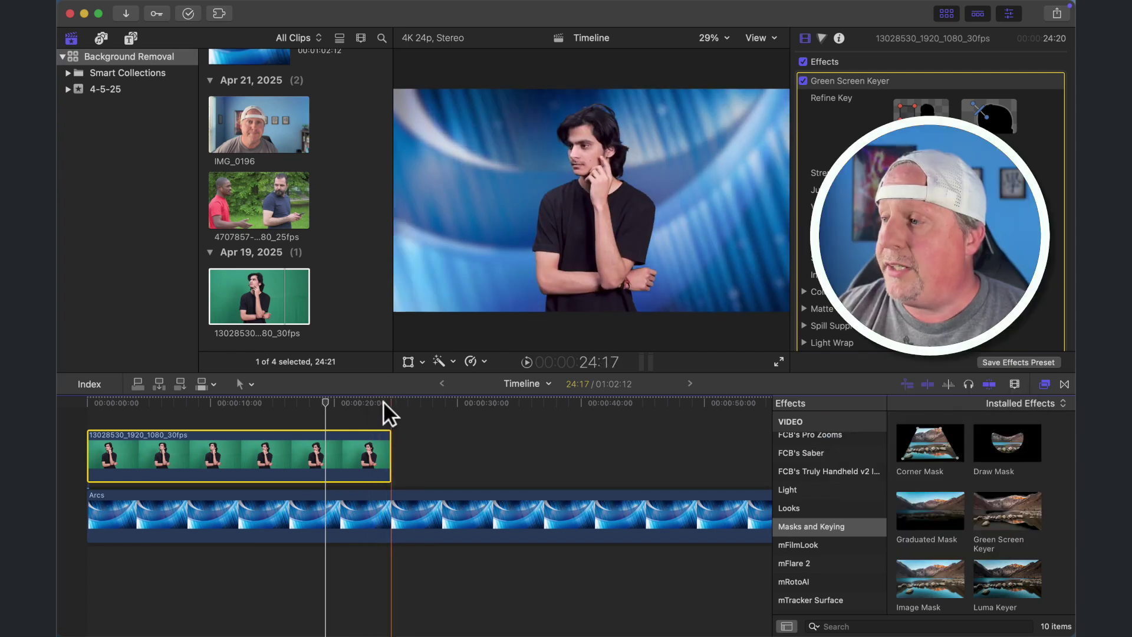
# Step: Connect the IMG_0196 clip above the Arcs background, directly after the end of the green-screen clip
pyautogui.click(827, 524)
pyautogui.scroll(-3, 1019, 512)
pyautogui.scroll(-3, 1019, 511)
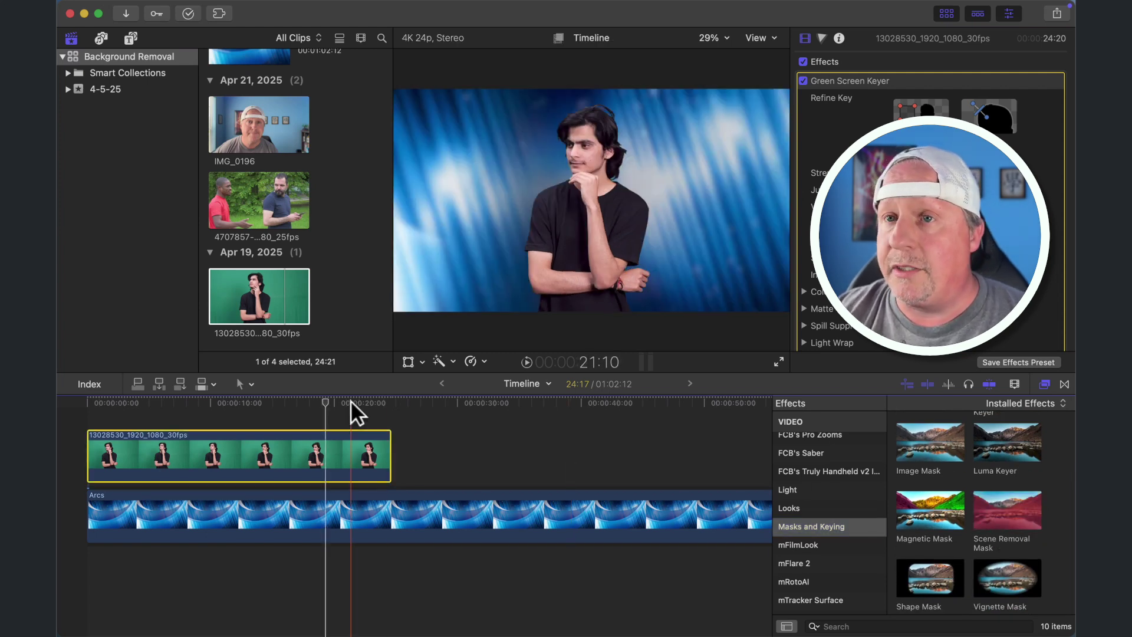
pyautogui.click(390, 399)
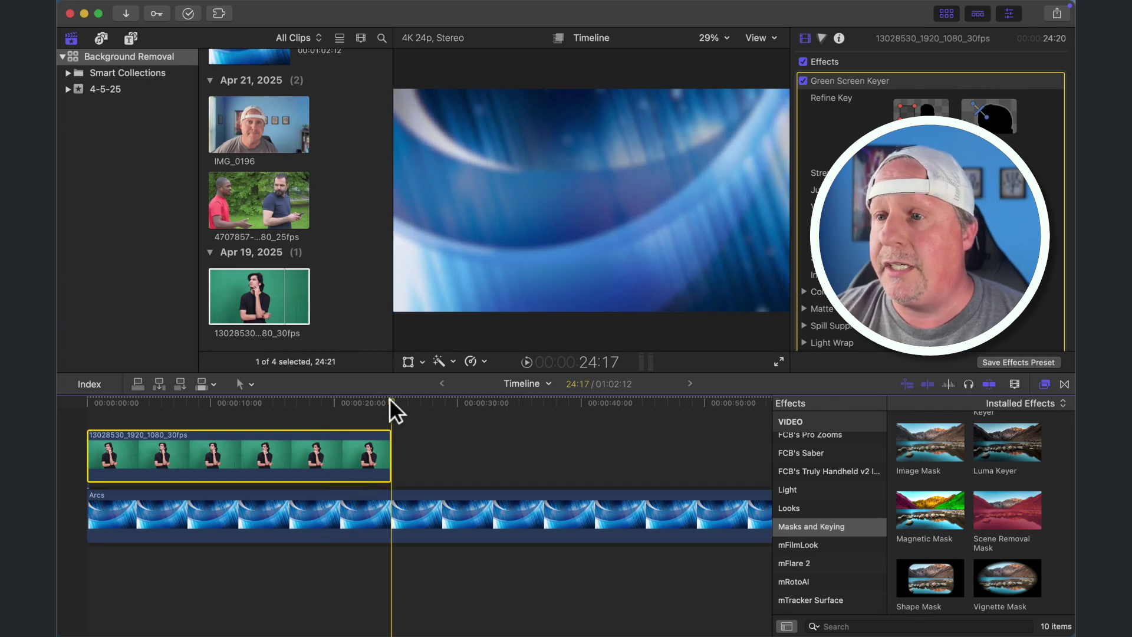
pyautogui.click(254, 124)
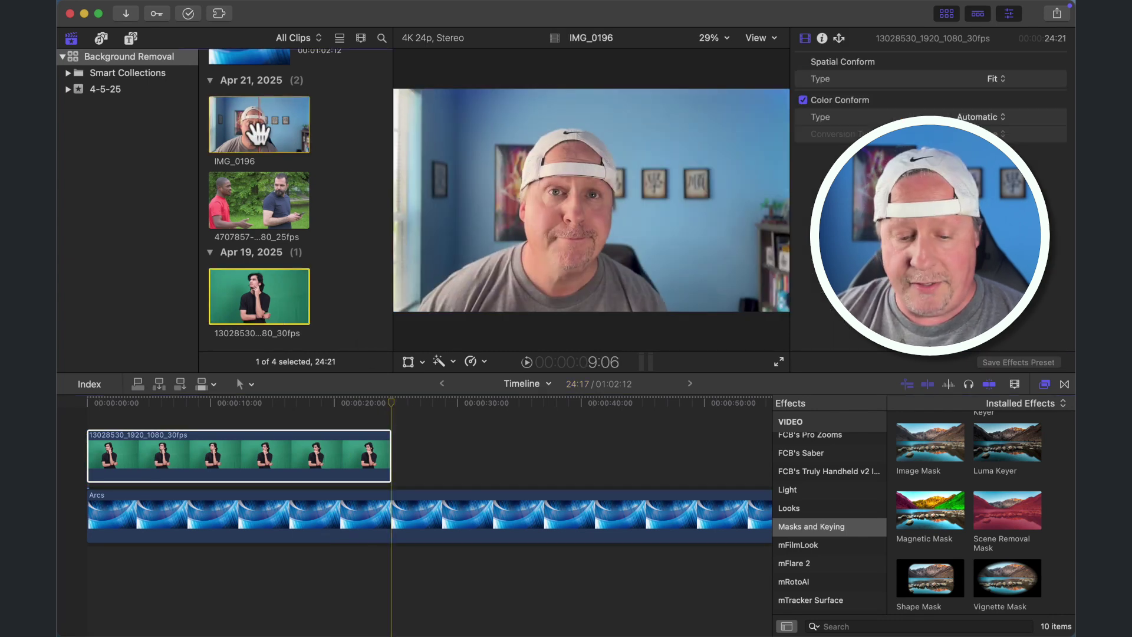
pyautogui.press('q')
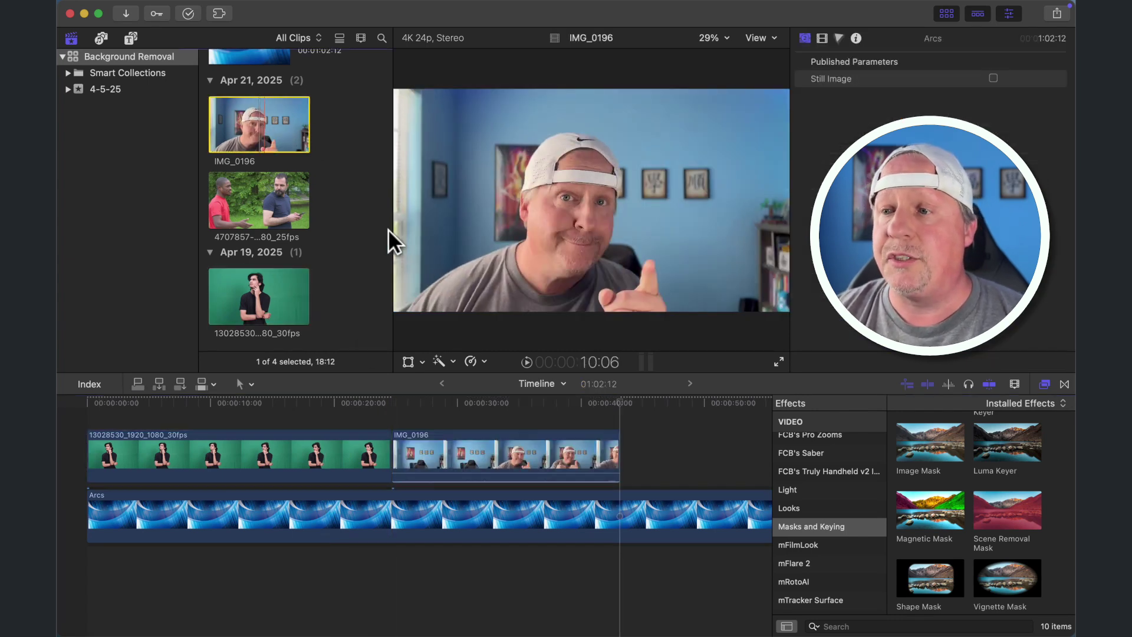
# Step: Trim the start of IMG_0196 to 26:21 and move the clip back against the green-screen clip's end
pyautogui.moveTo(609, 401); pyautogui.dragTo(405, 401)
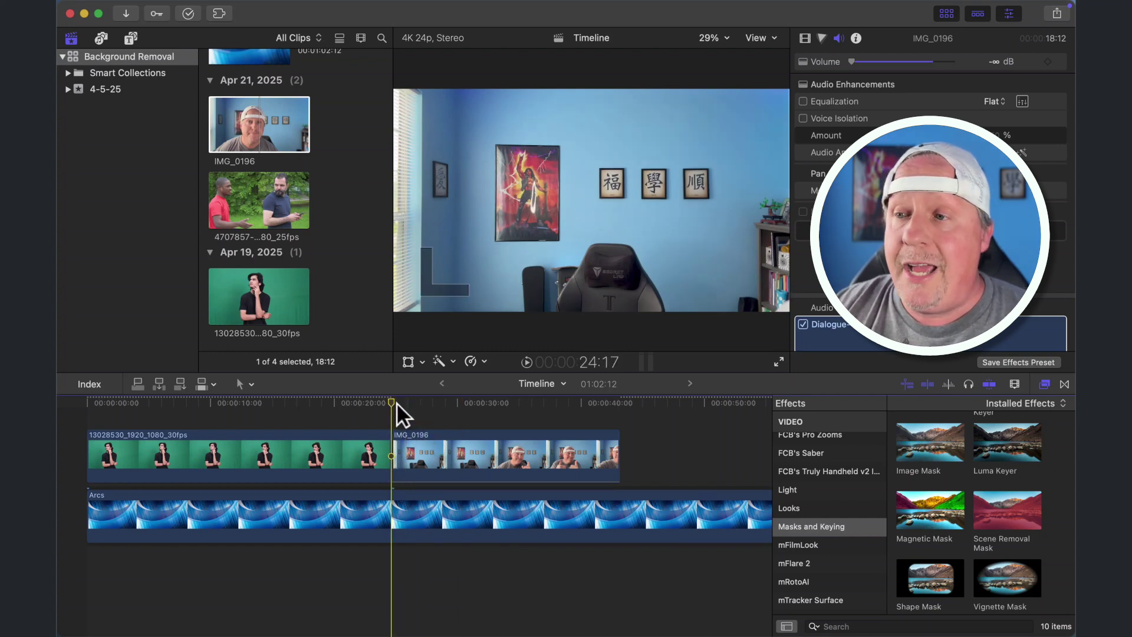
pyautogui.moveTo(405, 405)
pyautogui.mouseDown()
pyautogui.moveTo(420, 406)
pyautogui.moveTo(394, 407)
pyautogui.moveTo(474, 419)
pyautogui.moveTo(400, 408)
pyautogui.moveTo(417, 410)
pyautogui.mouseUp()
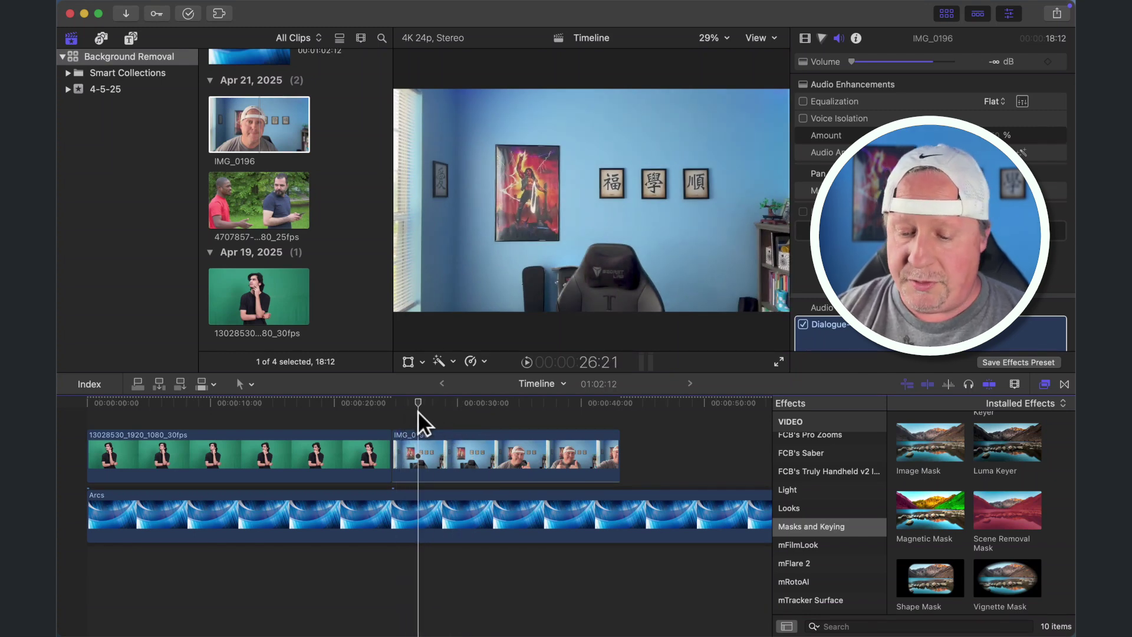
pyautogui.hotkey('alt', '[')
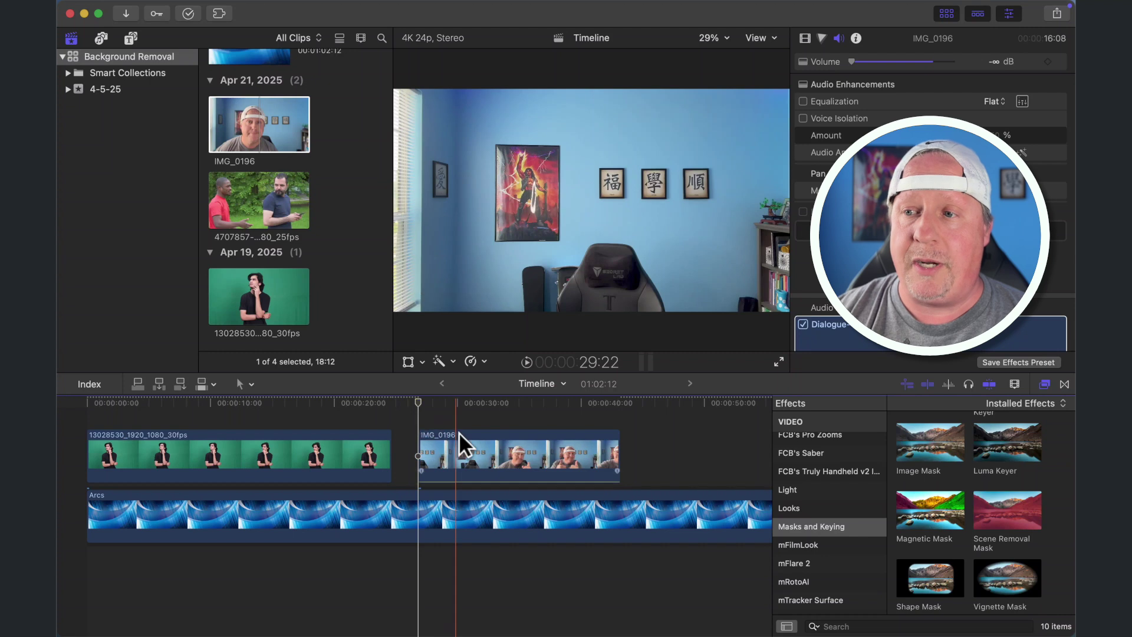
pyautogui.moveTo(495, 434); pyautogui.dragTo(469, 434)
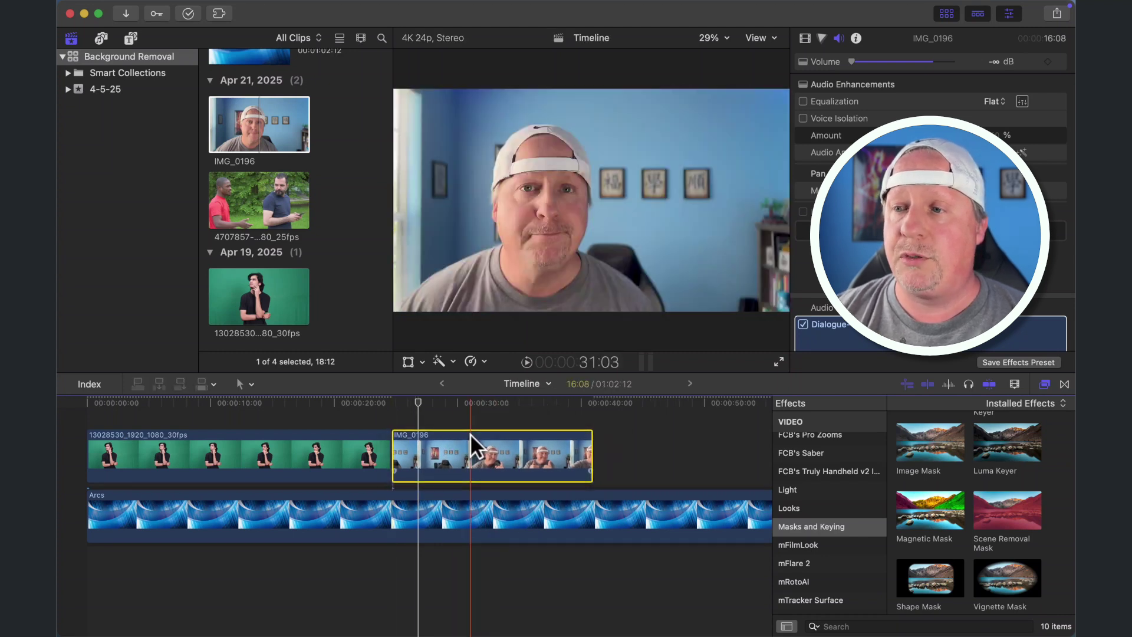
# Step: Play the trimmed IMG_0196 clip from its first frame to review the footage
pyautogui.moveTo(416, 399); pyautogui.dragTo(394, 400)
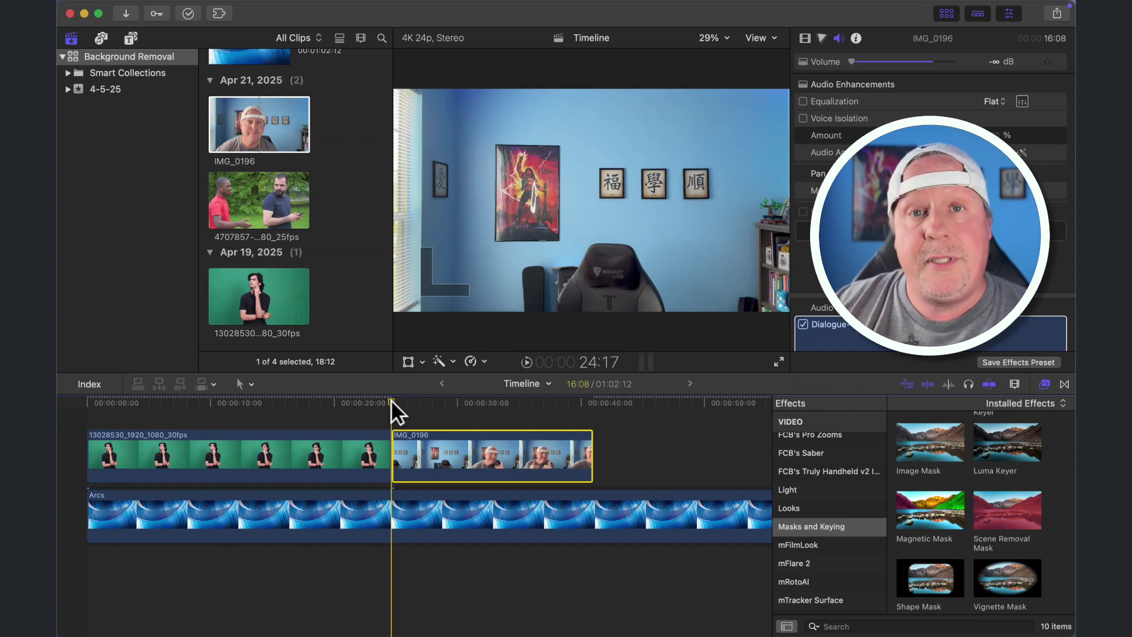
pyautogui.press('space')
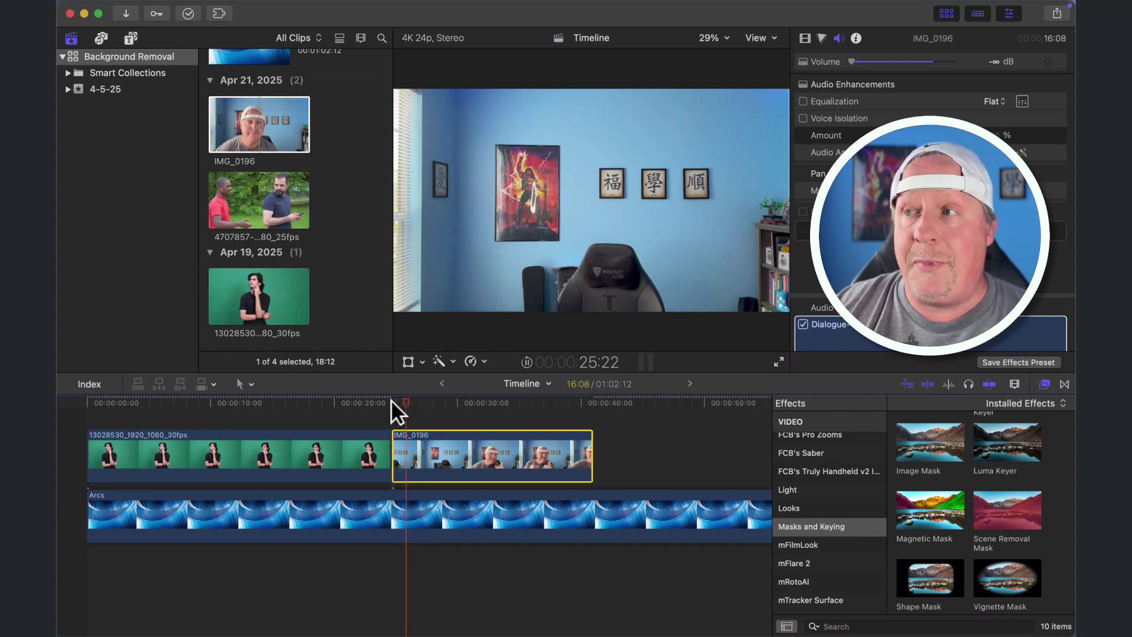
pyautogui.hscroll(1, 390, 399)
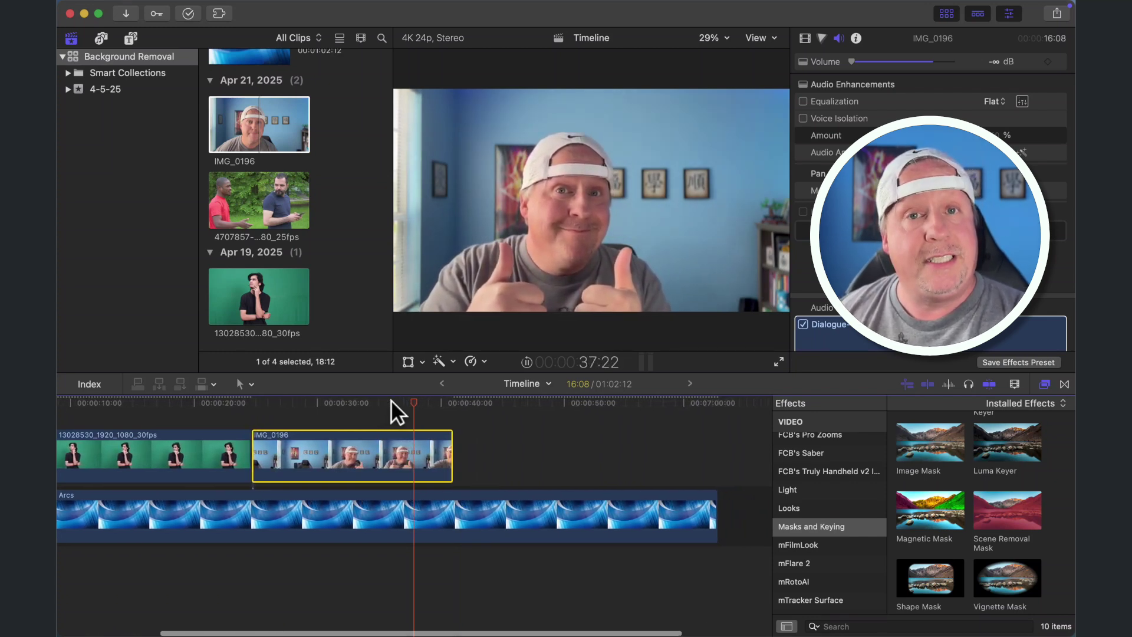
pyautogui.press('space')
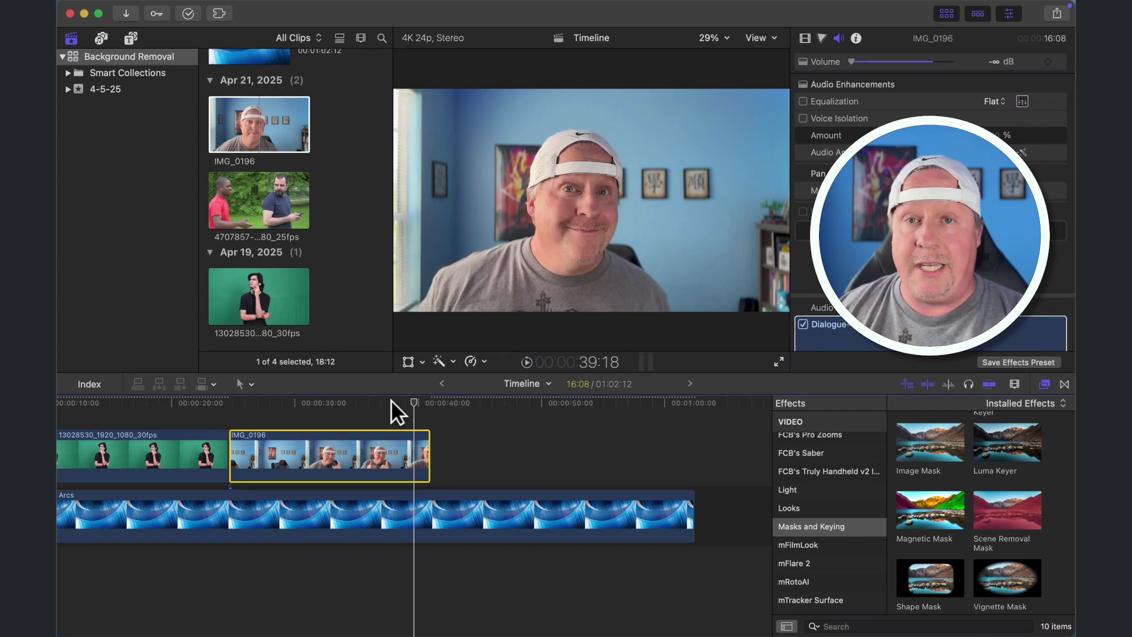
# Step: Apply the Scene Removal Mask effect to the IMG_0196 clip and show its video settings
pyautogui.moveTo(413, 398); pyautogui.dragTo(286, 398)
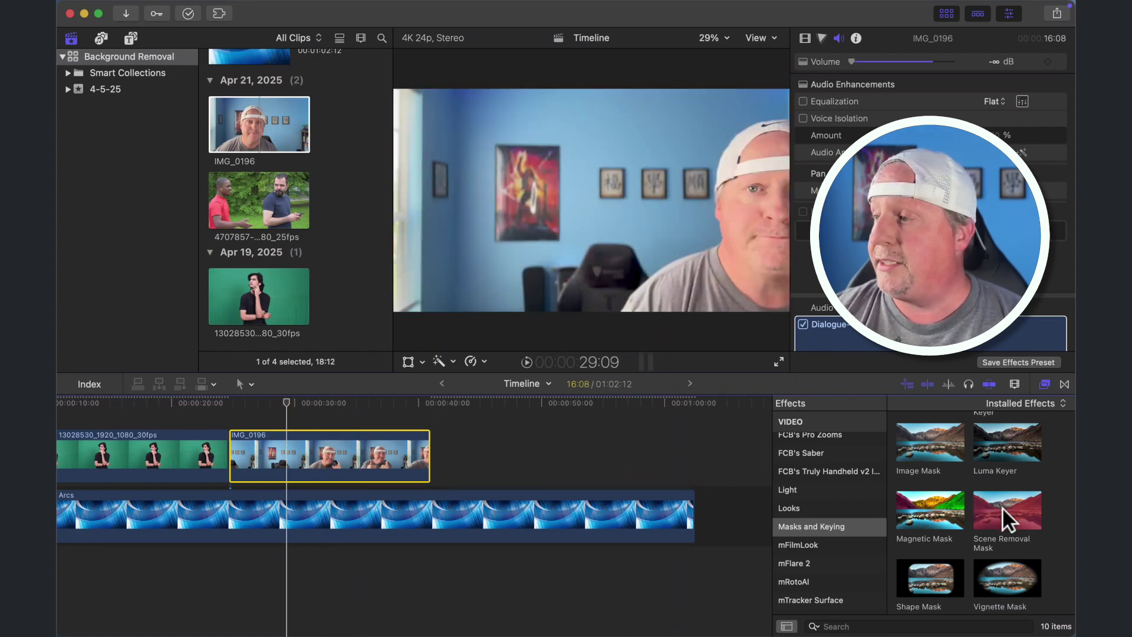
pyautogui.moveTo(1003, 507); pyautogui.dragTo(364, 446)
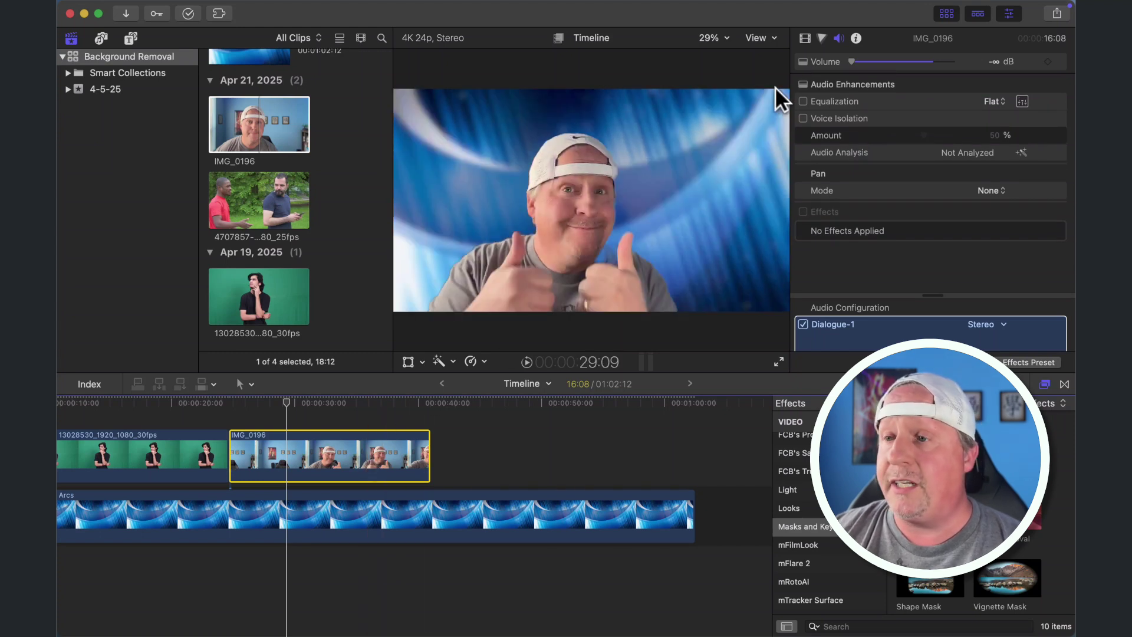
pyautogui.click(803, 39)
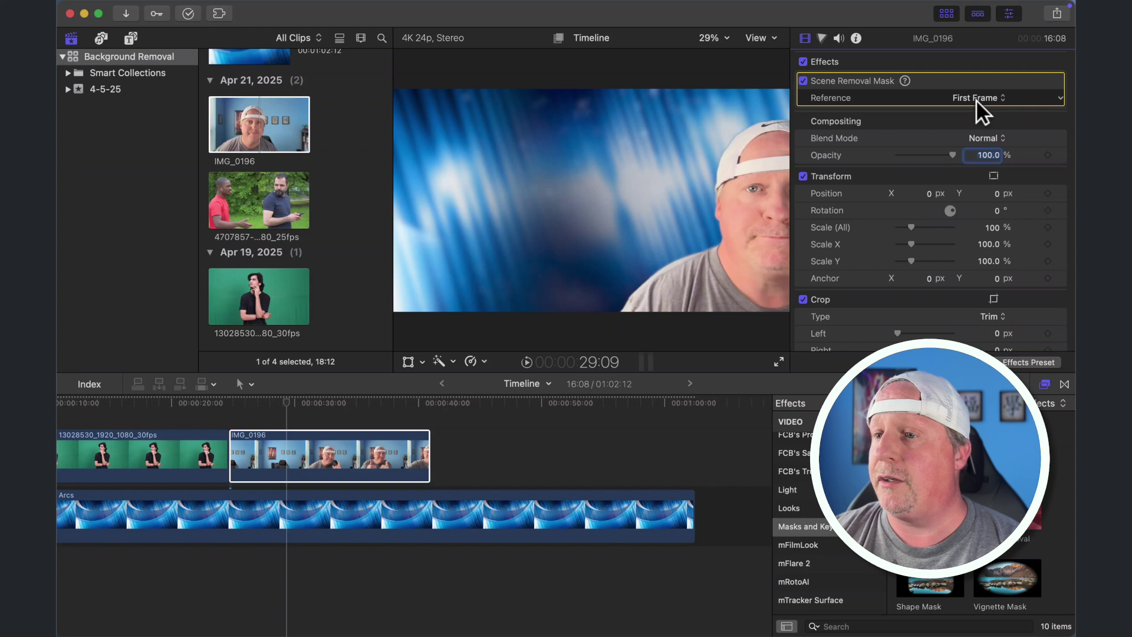
# Step: Examine the Scene Removal Mask's Reference options and check the masked IMG_0196 clip at several points
pyautogui.click(282, 399)
pyautogui.moveTo(282, 399); pyautogui.dragTo(255, 404)
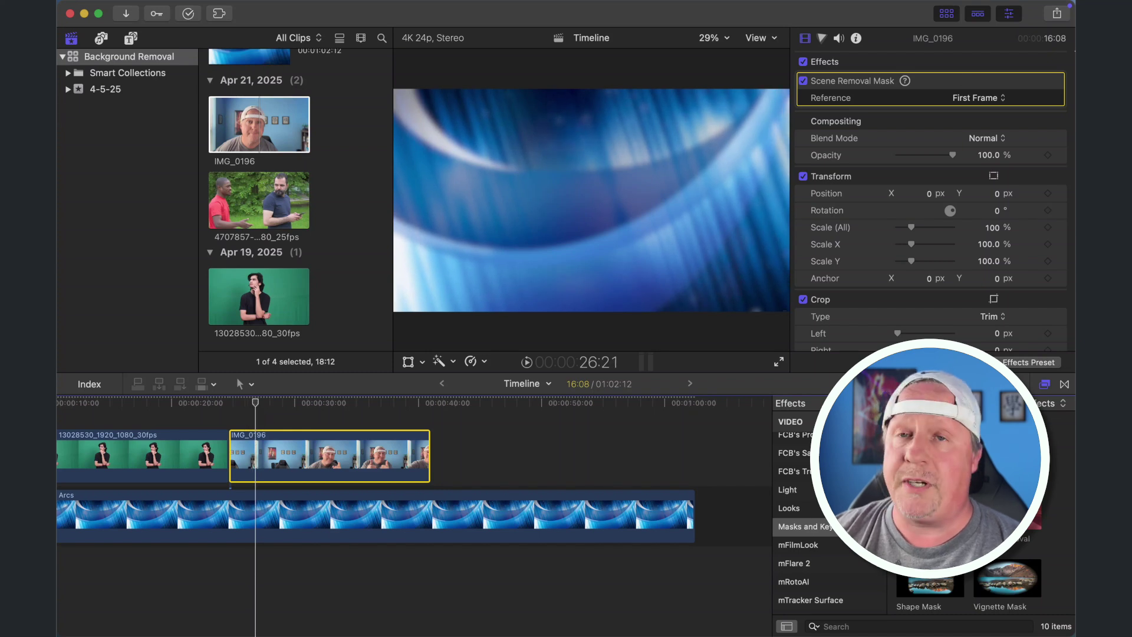
pyautogui.click(992, 103)
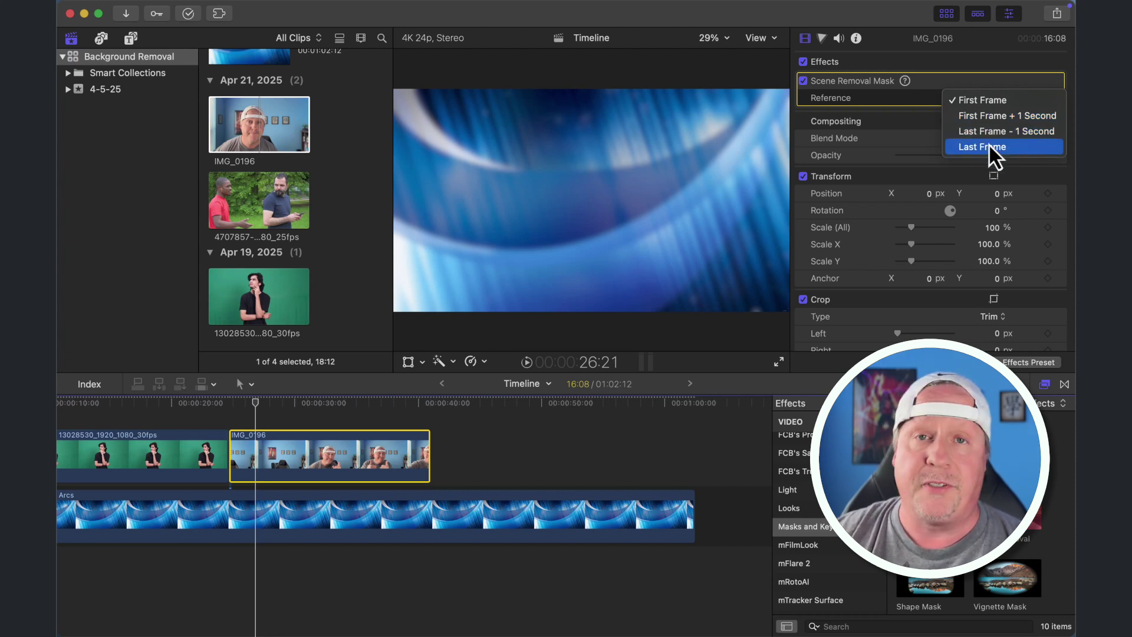
pyautogui.click(974, 70)
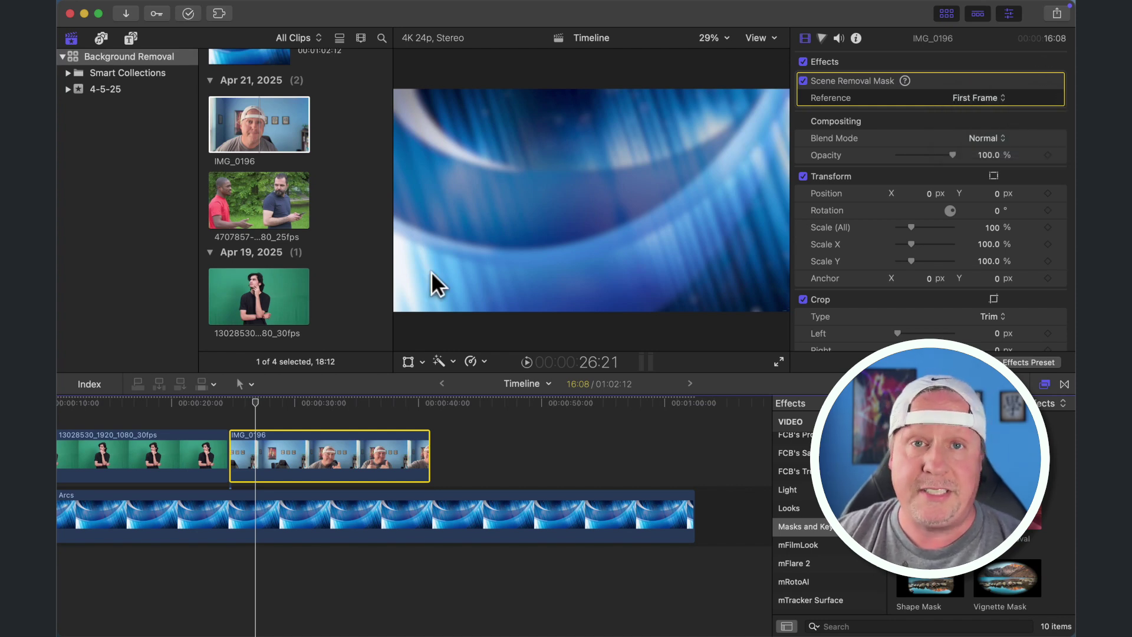
pyautogui.moveTo(257, 401); pyautogui.dragTo(326, 411)
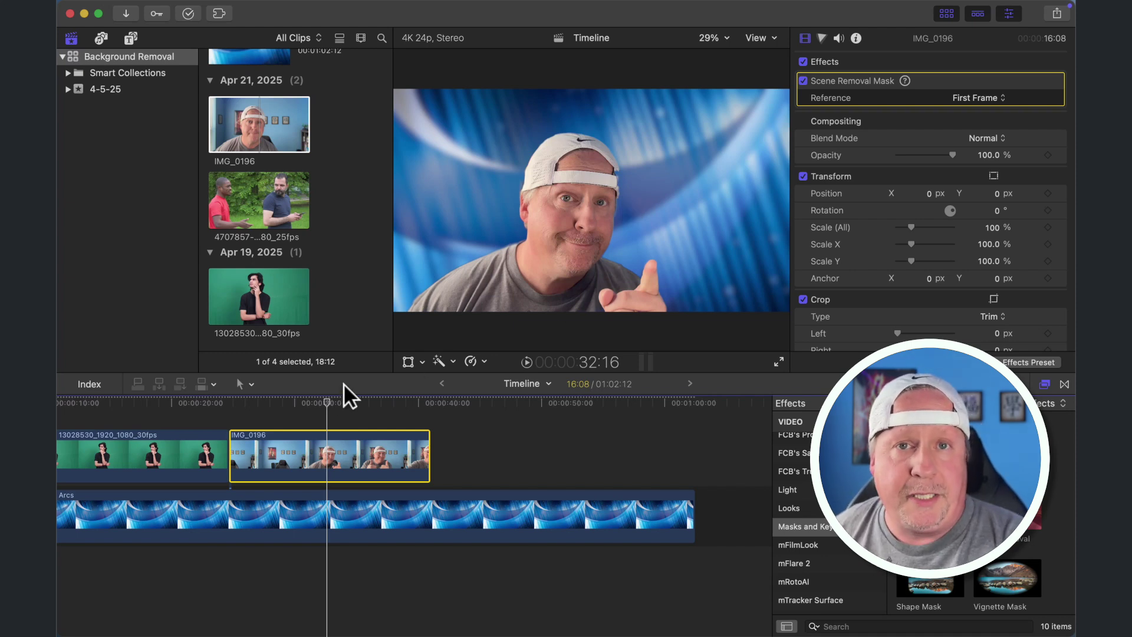
pyautogui.moveTo(326, 398); pyautogui.dragTo(230, 398)
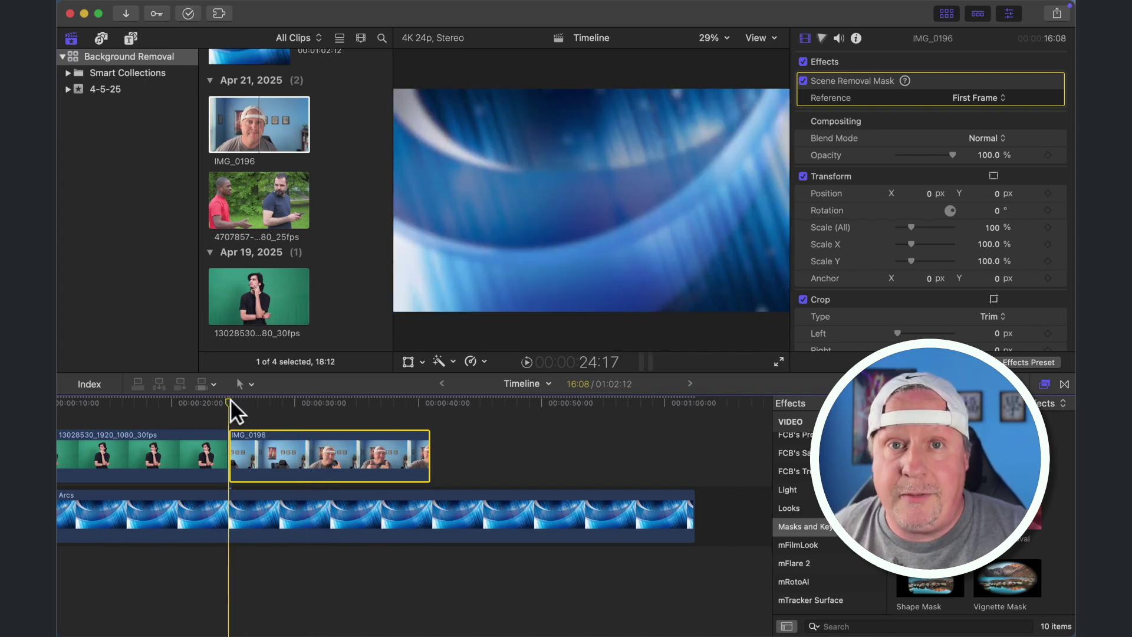
# Step: Play the masked IMG_0196 clip from its first frame to review it over the Arcs background
pyautogui.press('space')
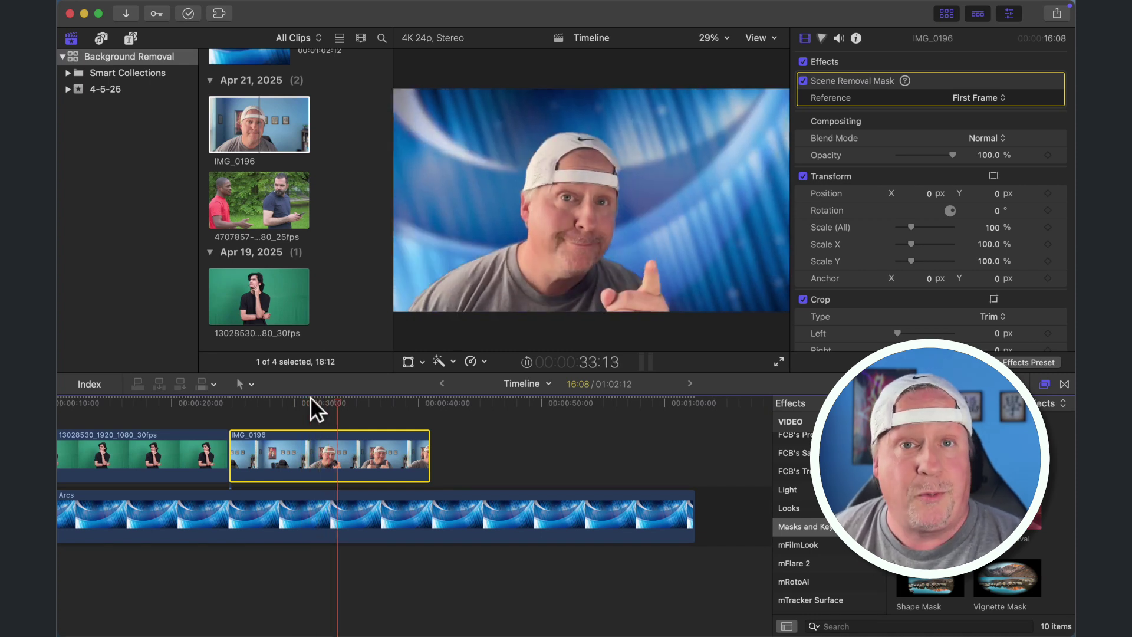
pyautogui.press('space')
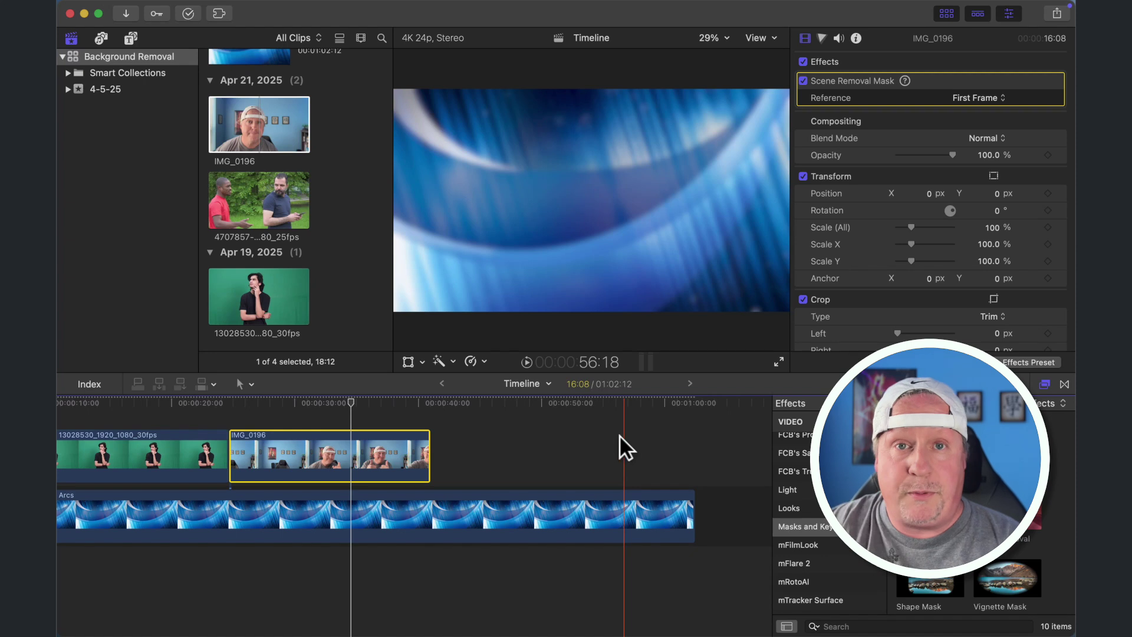
# Step: Place the 4707857 clip of the two men above Arcs, starting at the end of the IMG_0196 clip
pyautogui.click(430, 401)
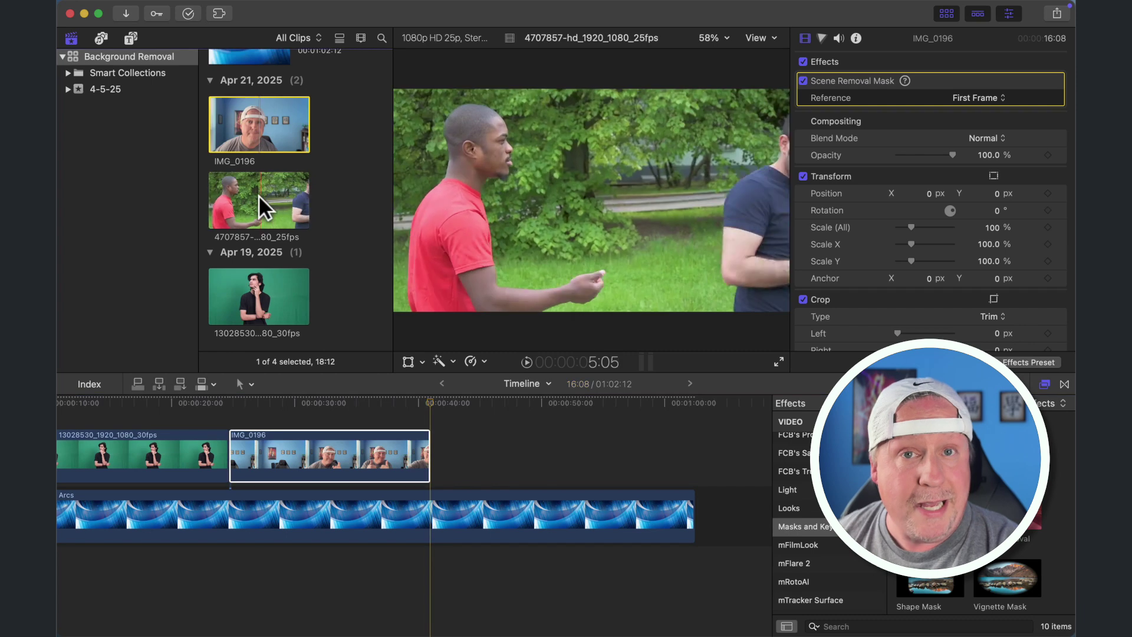
pyautogui.press('super+1')
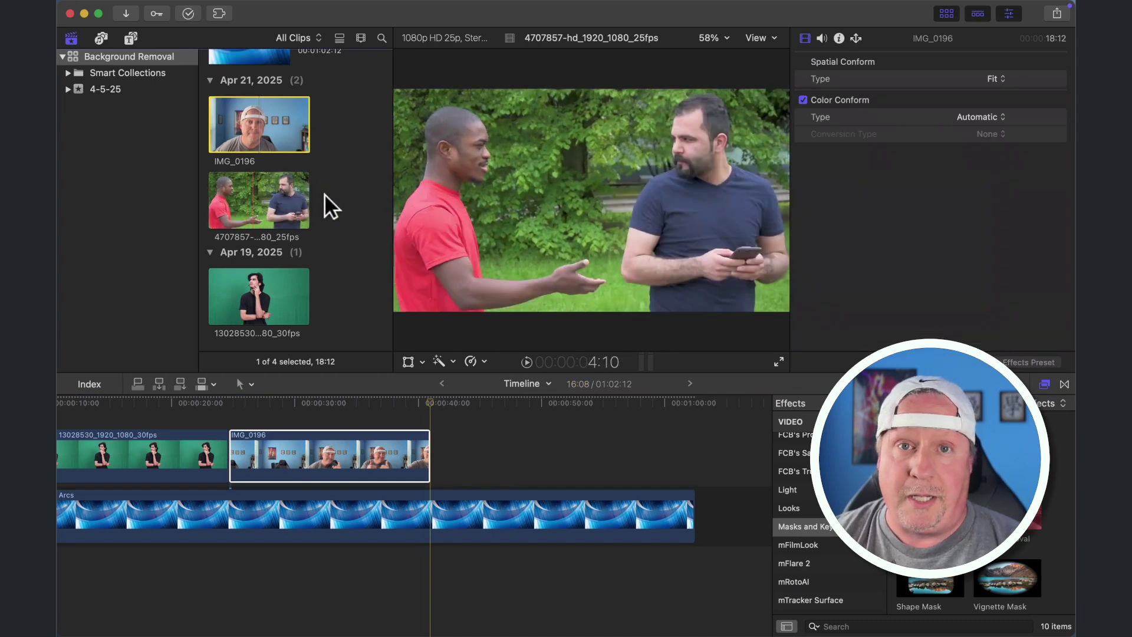
pyautogui.click(278, 195)
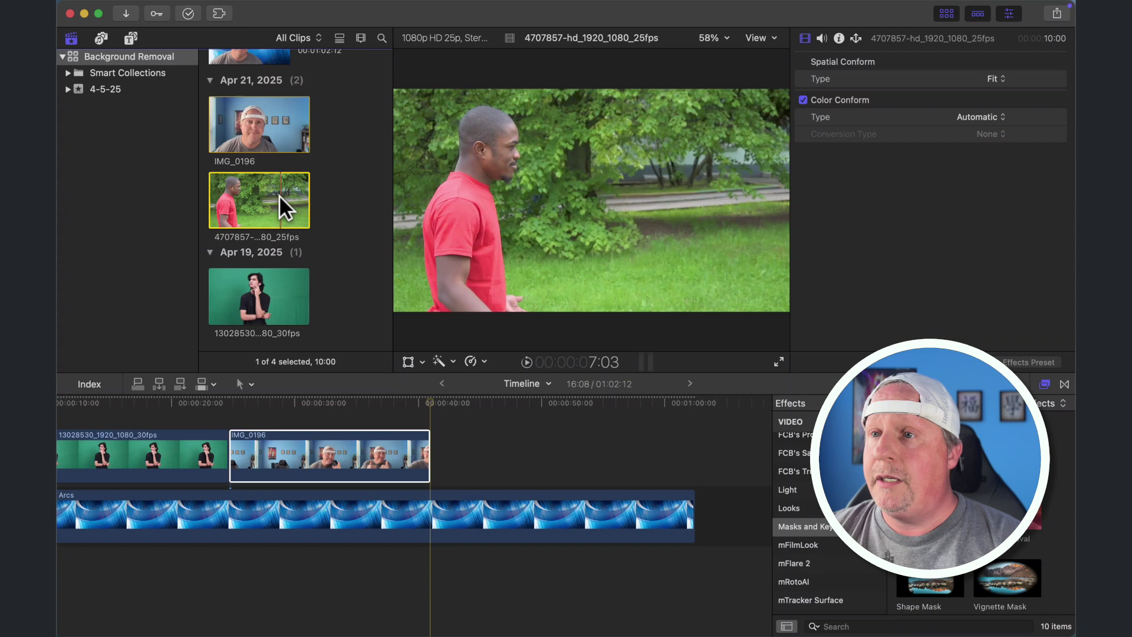
pyautogui.press('e')
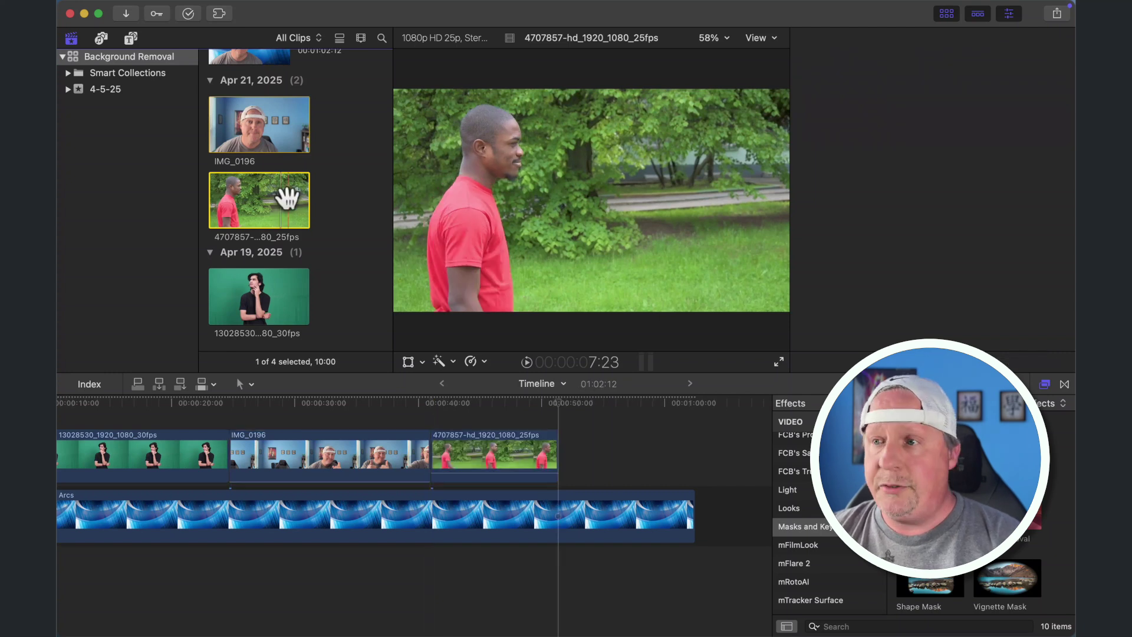
# Step: Add a Magnetic Mask to the 4707857 clip at 44:07 and select the man in the red shirt, including his outstretched hand
pyautogui.click(536, 401)
pyautogui.moveTo(534, 398); pyautogui.dragTo(467, 402)
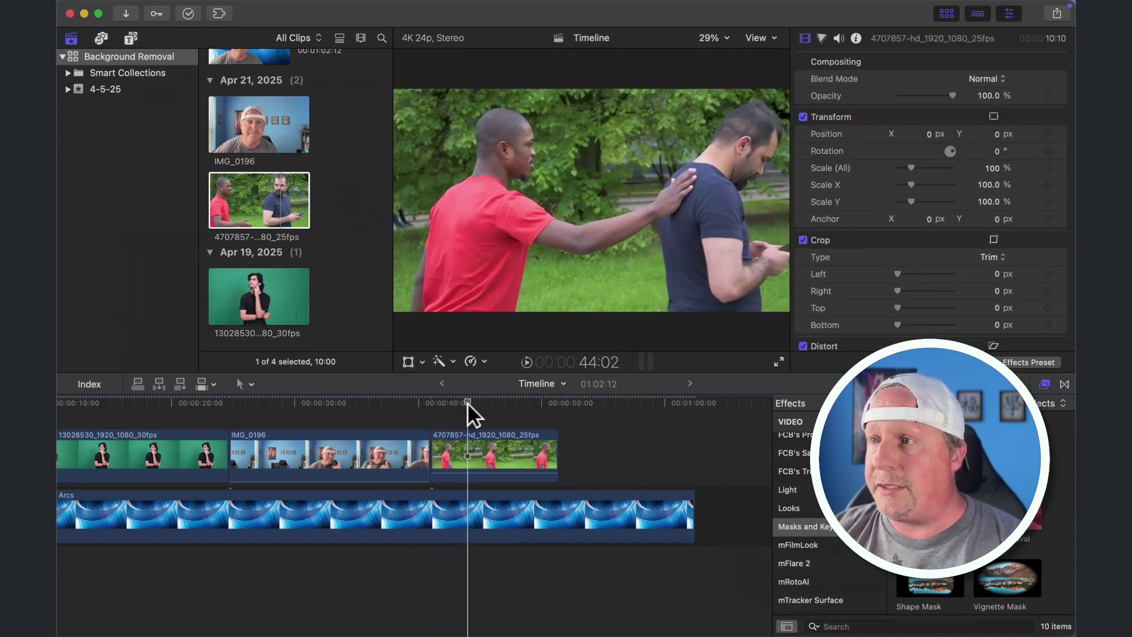
pyautogui.click(471, 457)
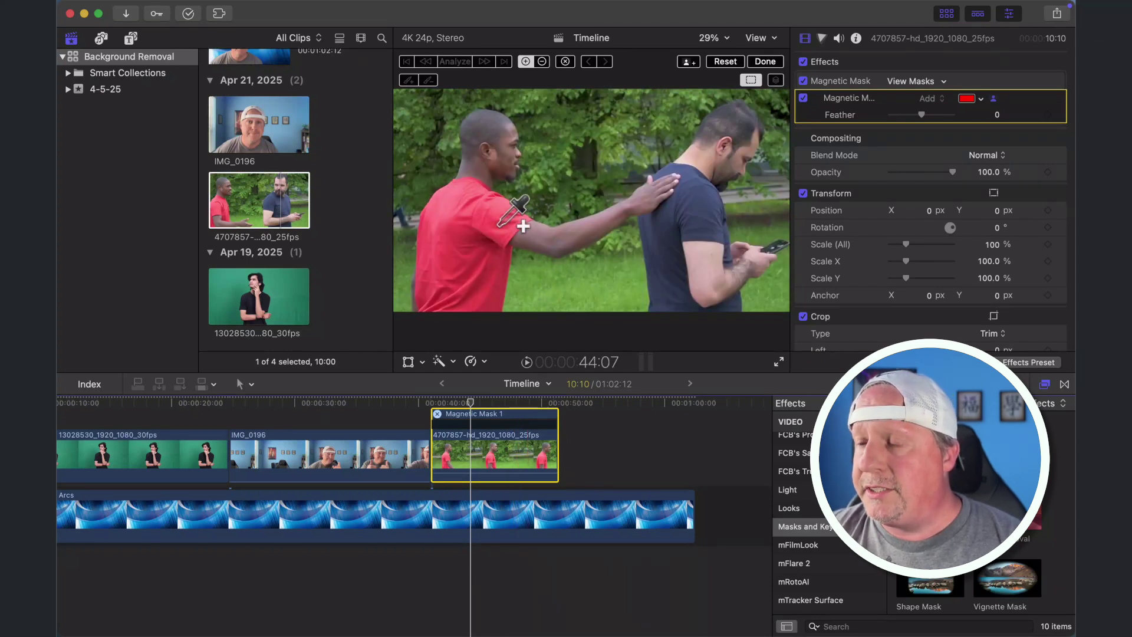
pyautogui.click(470, 219)
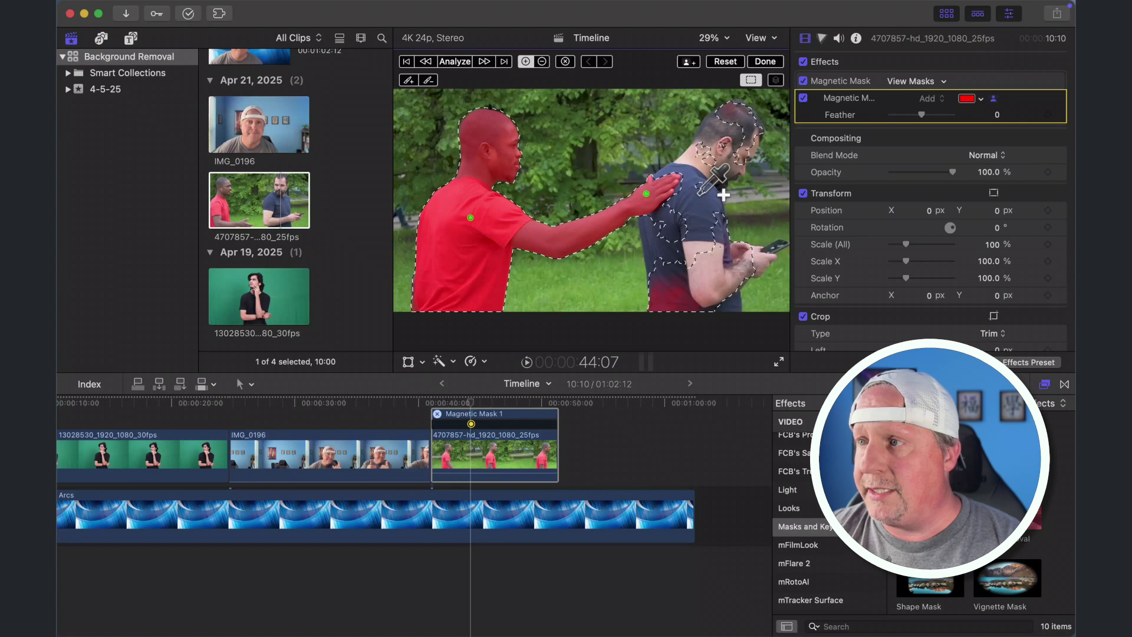
# Step: Exclude the man in the navy shirt from the Magnetic Mask with subtract points on his shoulder, lower back, forearm and head
pyautogui.press('alt')
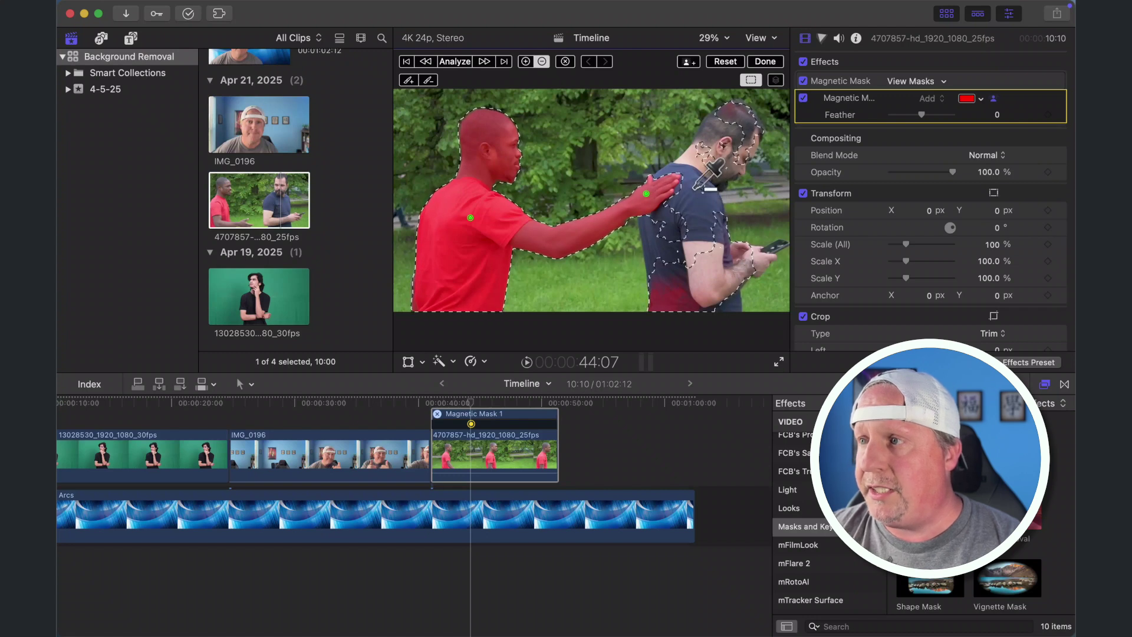
pyautogui.keyDown('alt'); pyautogui.click(697, 187); pyautogui.keyUp('alt')
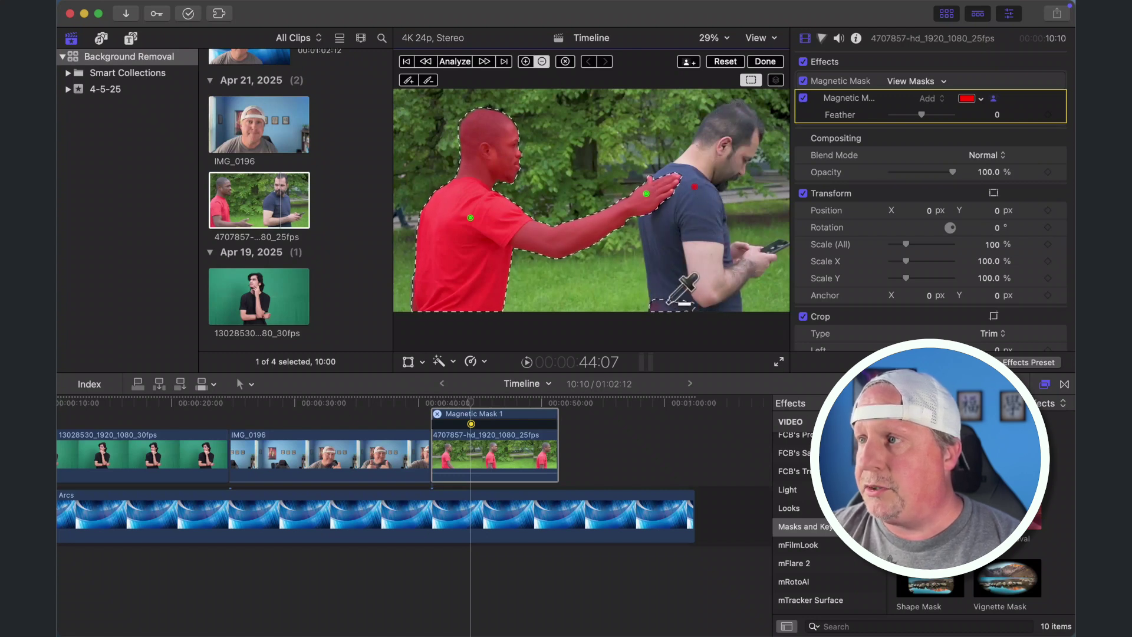
pyautogui.keyDown('alt'); pyautogui.click(724, 288); pyautogui.keyUp('alt')
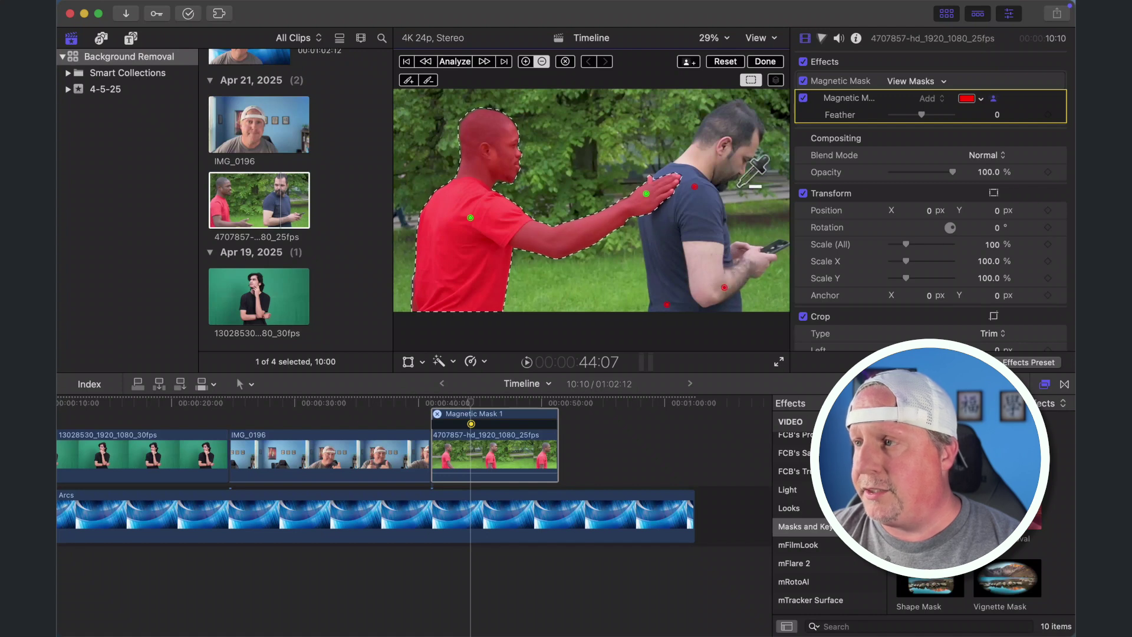
pyautogui.keyDown('alt'); pyautogui.click(734, 118); pyautogui.keyUp('alt')
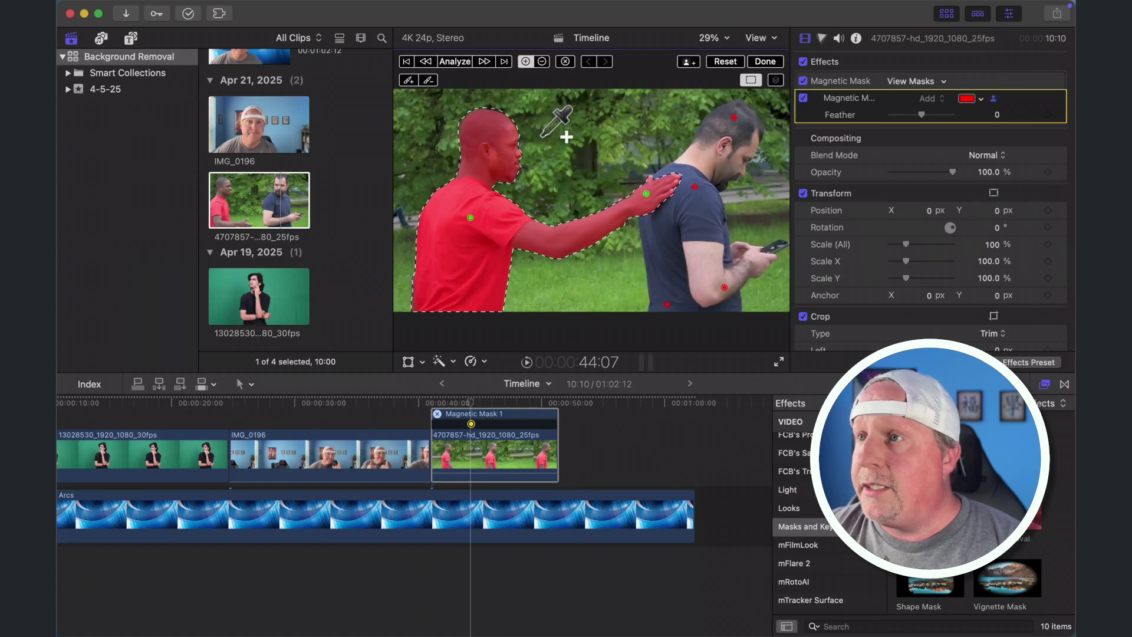
# Step: Analyze the Magnetic Mask through the whole clip, finish editing it and review the background-removed clips along the timeline
pyautogui.click(455, 61)
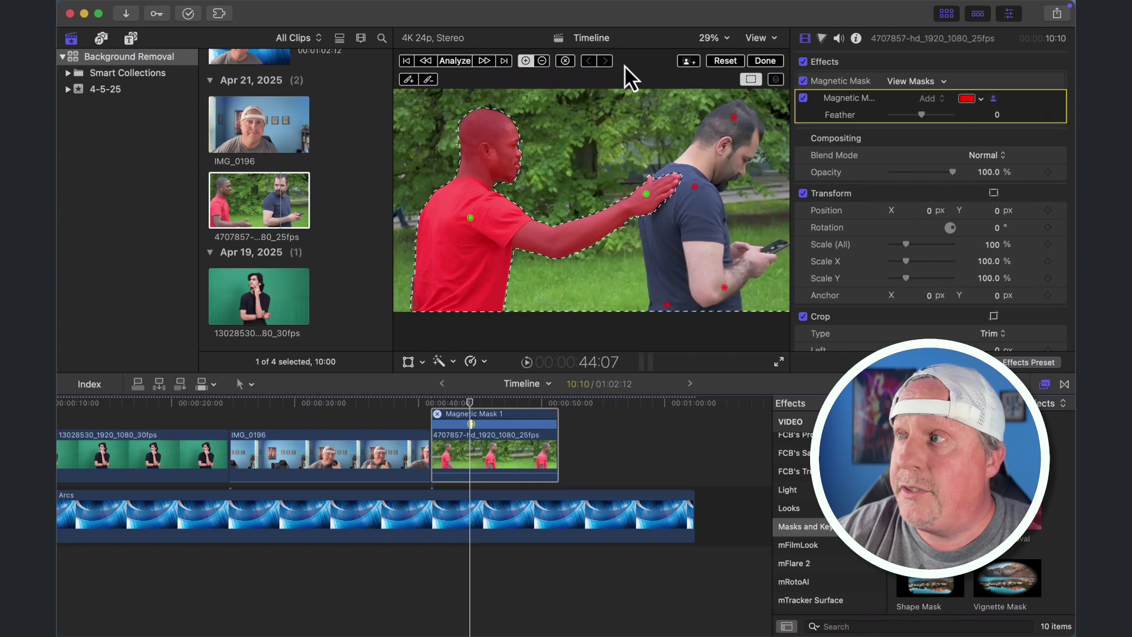
pyautogui.click(764, 60)
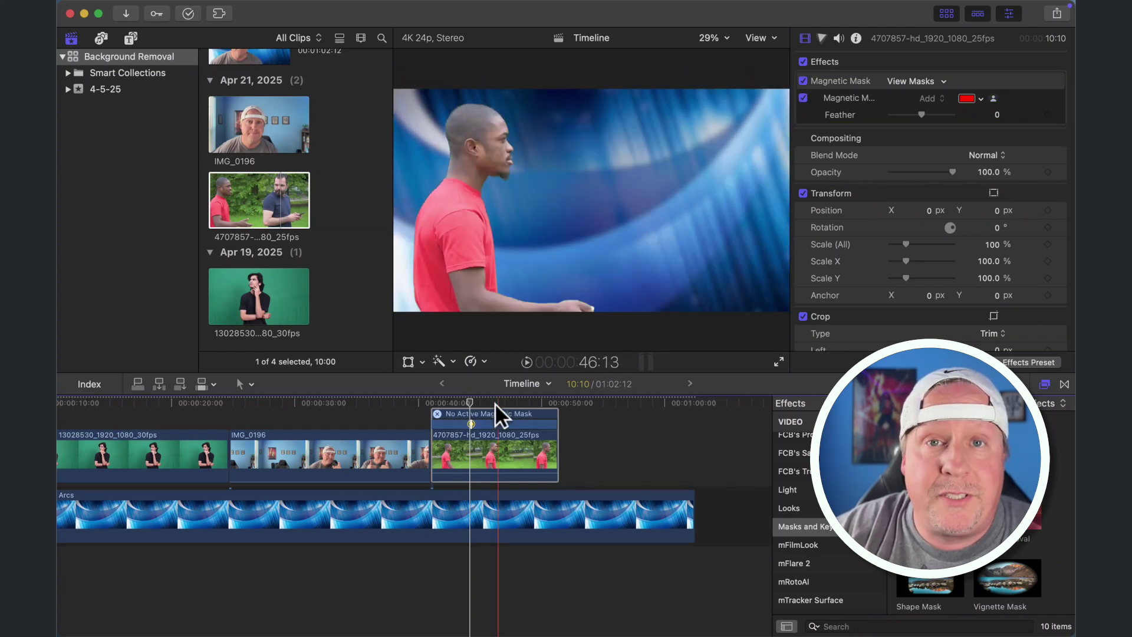
pyautogui.moveTo(468, 399); pyautogui.dragTo(250, 407)
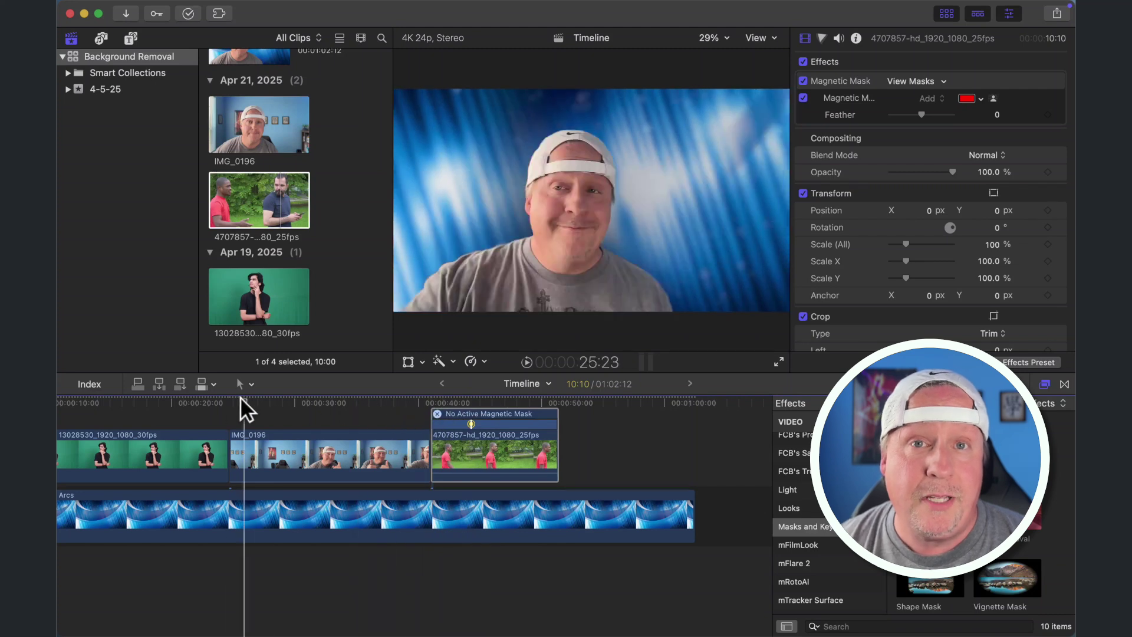
pyautogui.moveTo(161, 399); pyautogui.dragTo(493, 388)
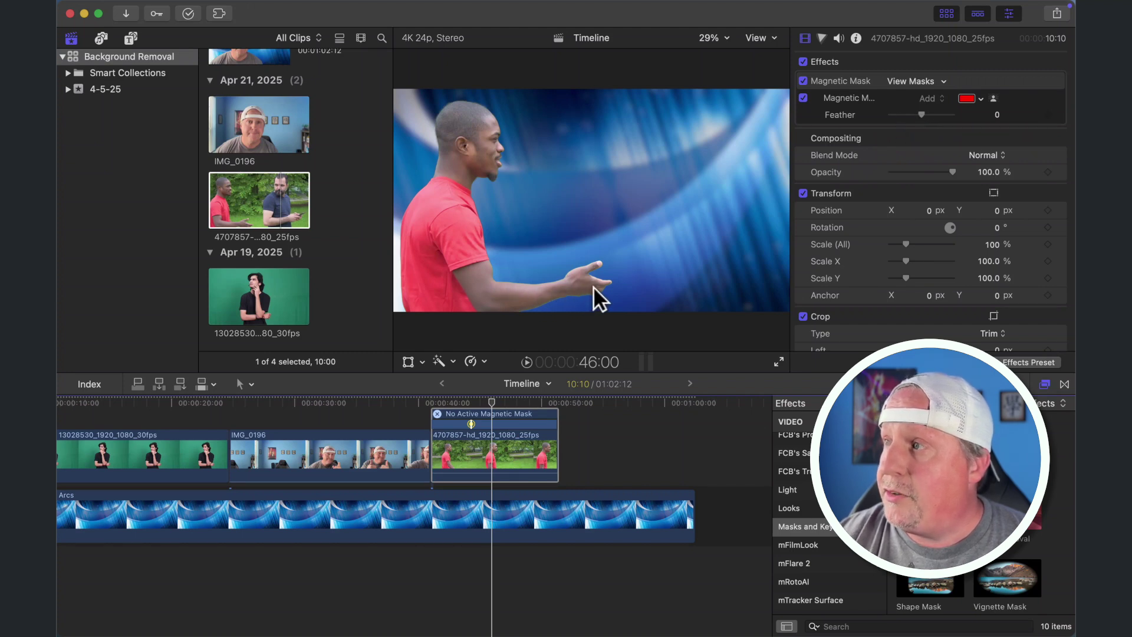
# Step: Set the Magnetic Mask's Feather to -75.0 and check the masked man's edges at other points in the clip
pyautogui.moveTo(922, 111); pyautogui.dragTo(899, 113)
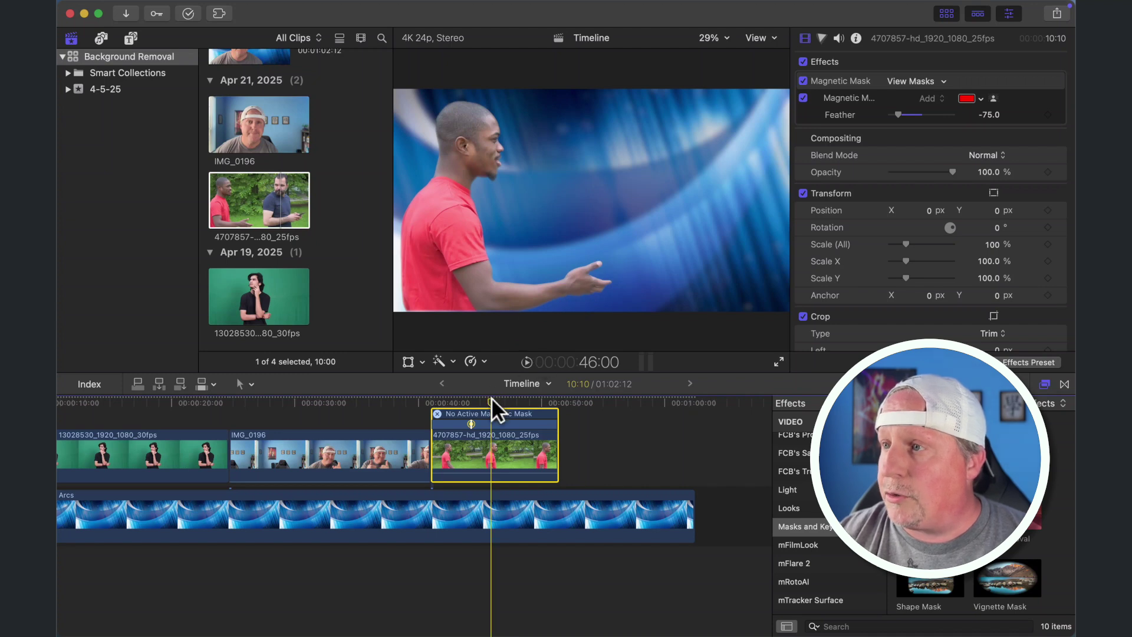
pyautogui.moveTo(490, 398); pyautogui.dragTo(455, 390)
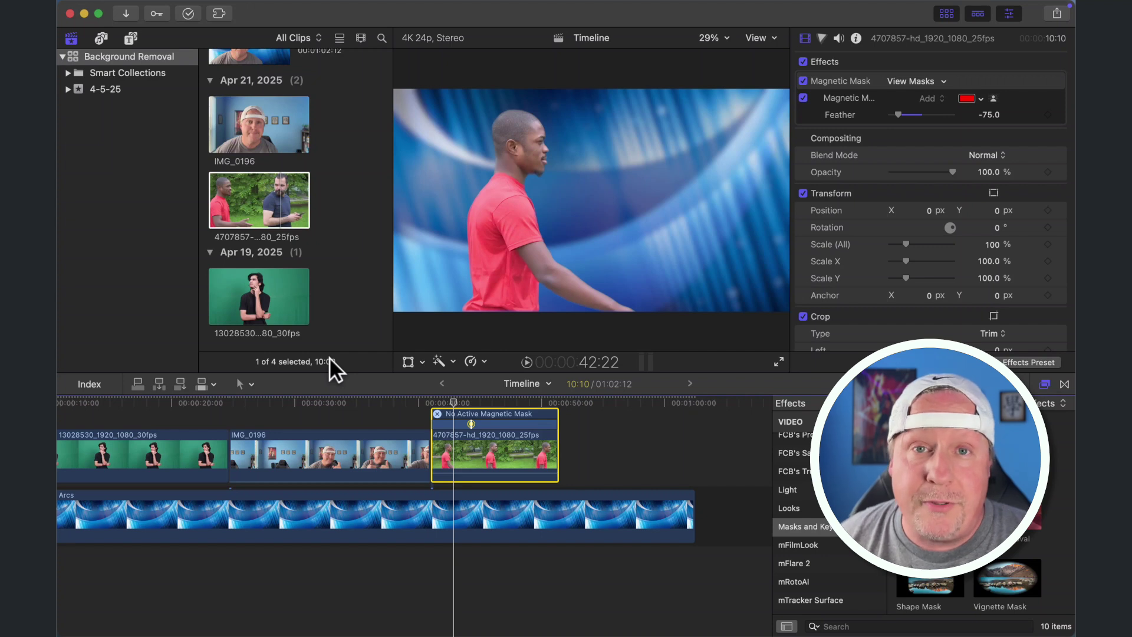
pyautogui.click(557, 398)
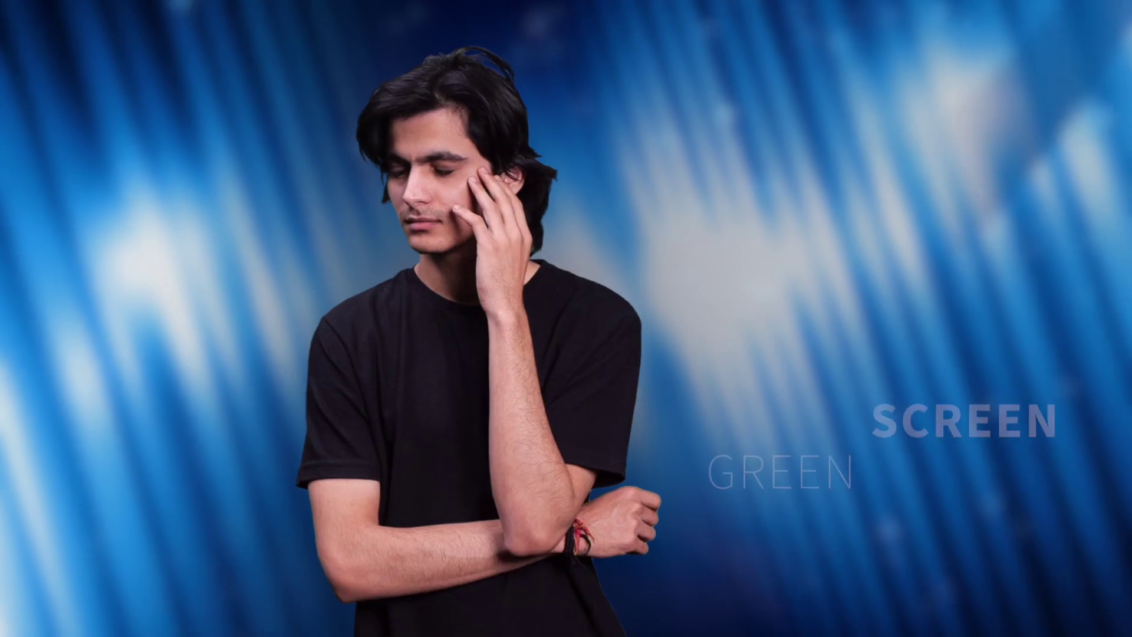